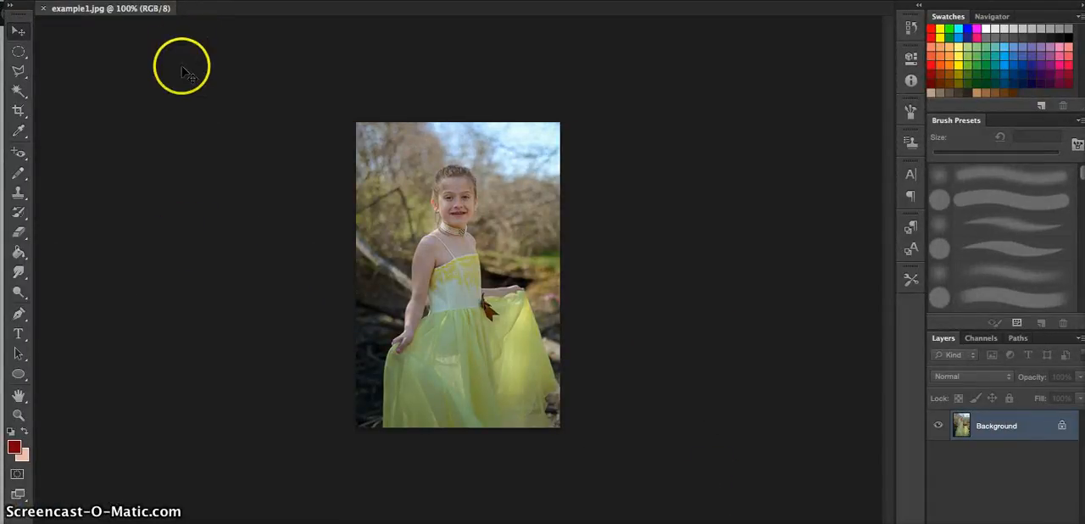
# Check the photo's height in pixels in the Image Size settings and accept the existing size.
pyautogui.click(197, 2)
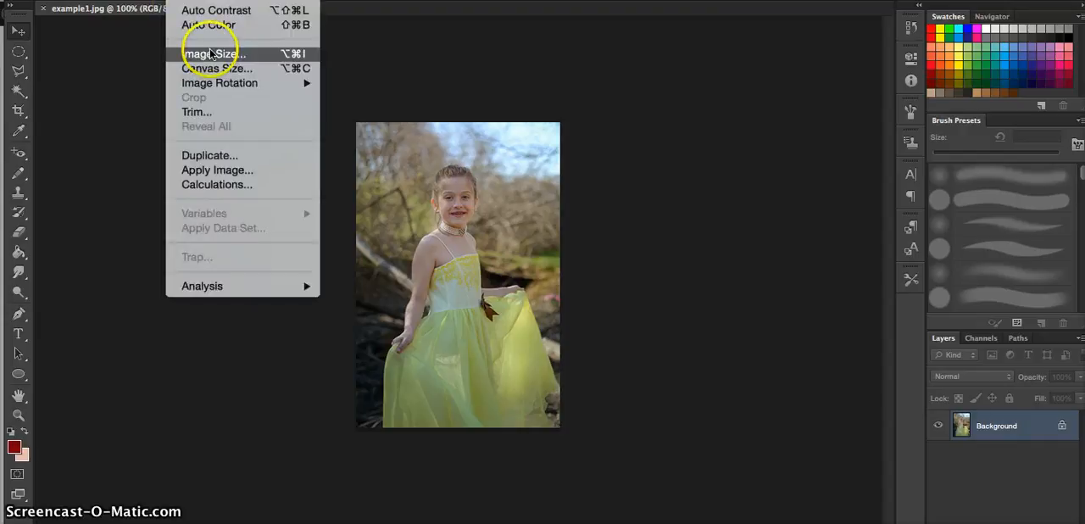
pyautogui.click(212, 56)
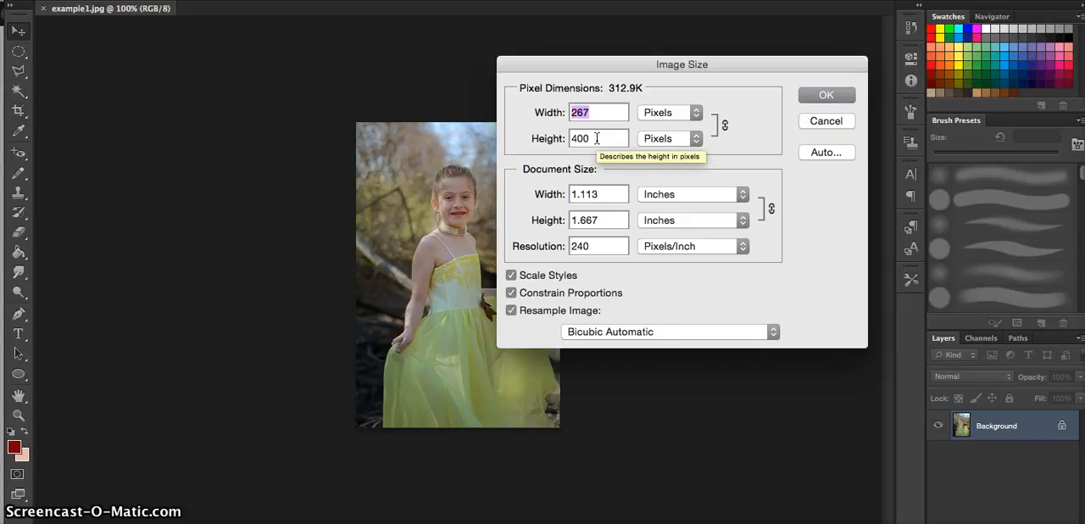
pyautogui.click(553, 138)
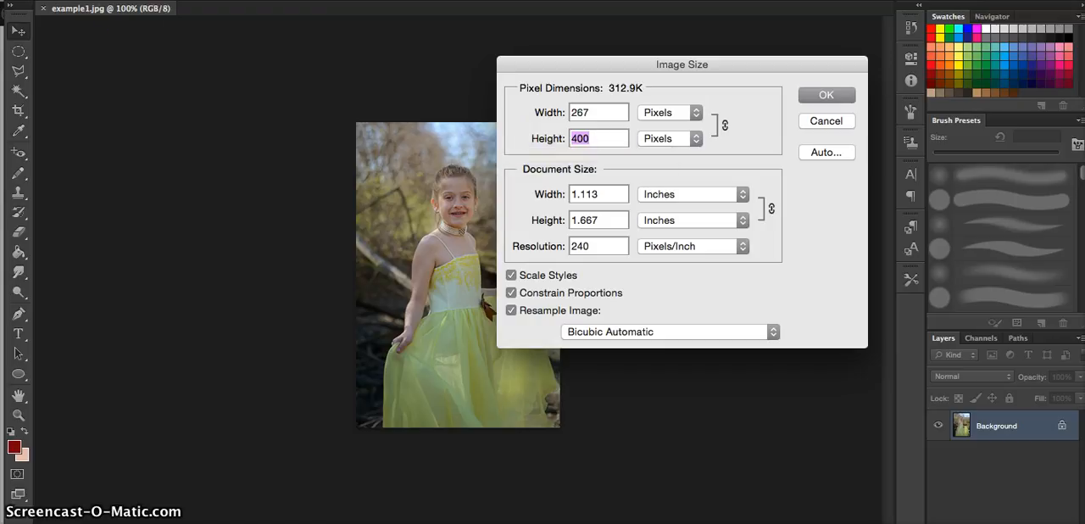
pyautogui.click(591, 138)
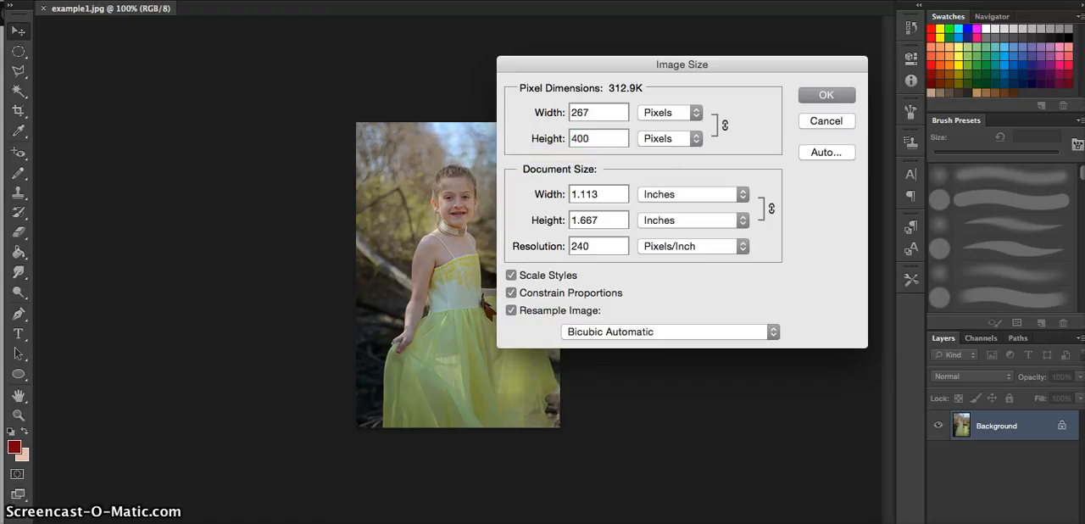
pyautogui.click(822, 93)
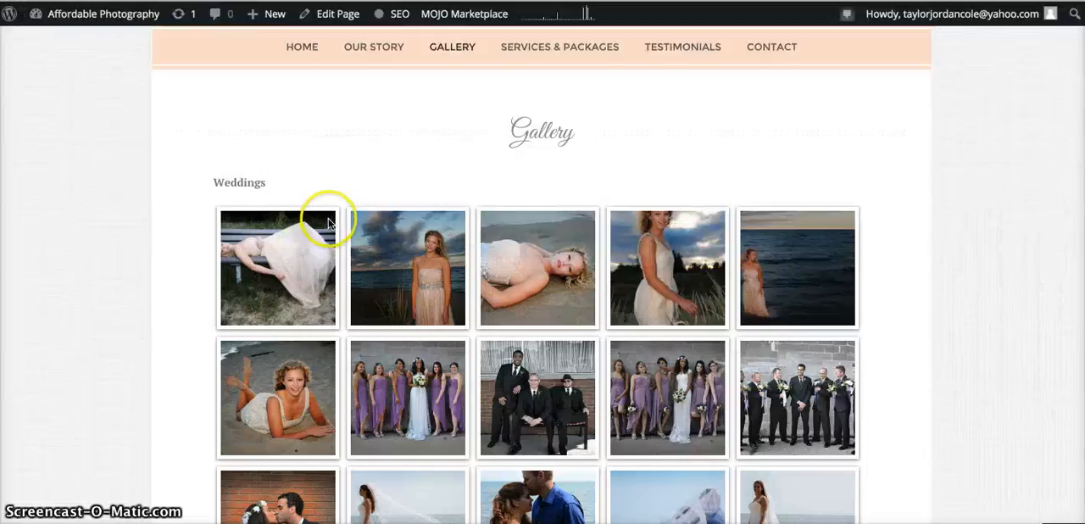
# Switch to the website's gallery page, browse enlarged photos in the Weddings gallery, and close the photo viewer.
pyautogui.click(294, 277)
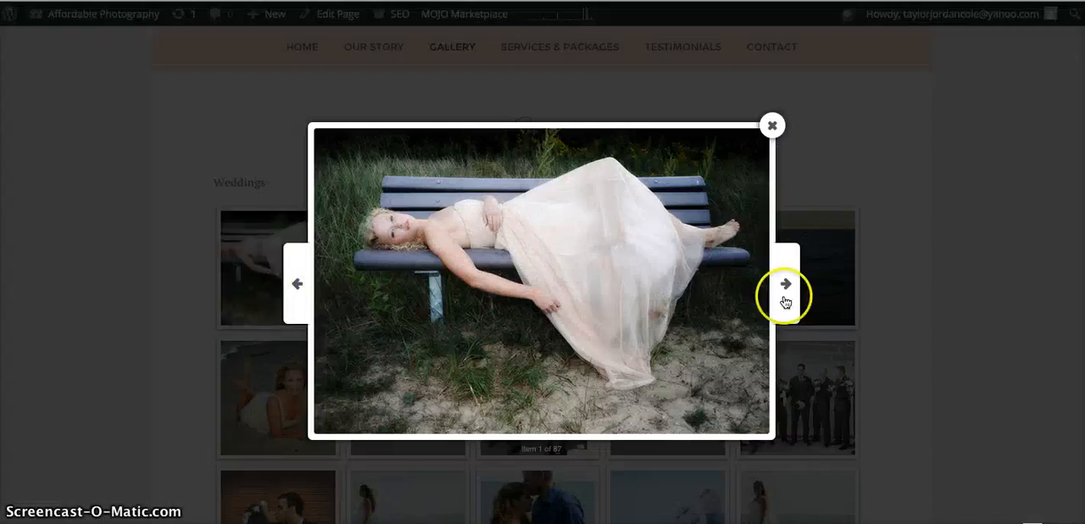
pyautogui.click(788, 288)
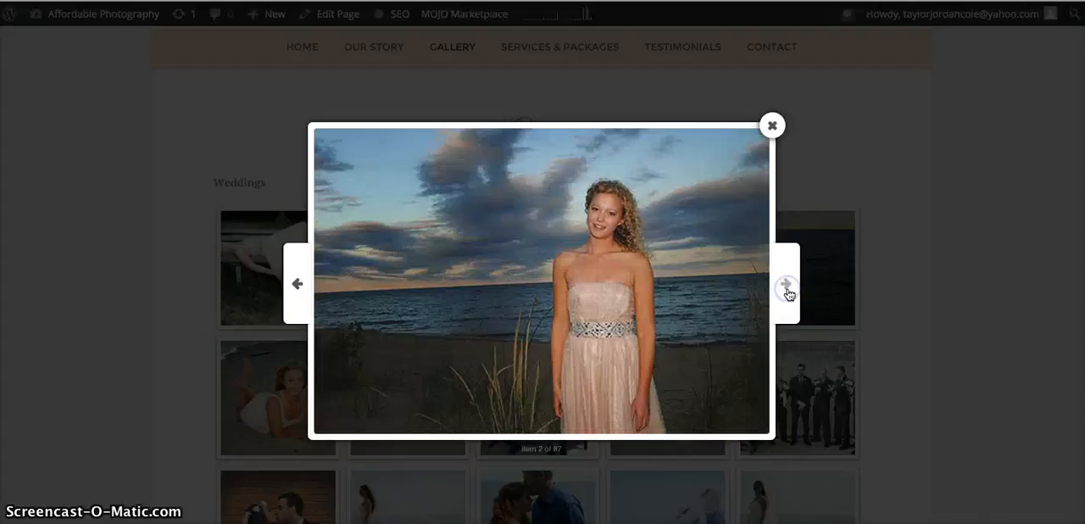
pyautogui.click(788, 290)
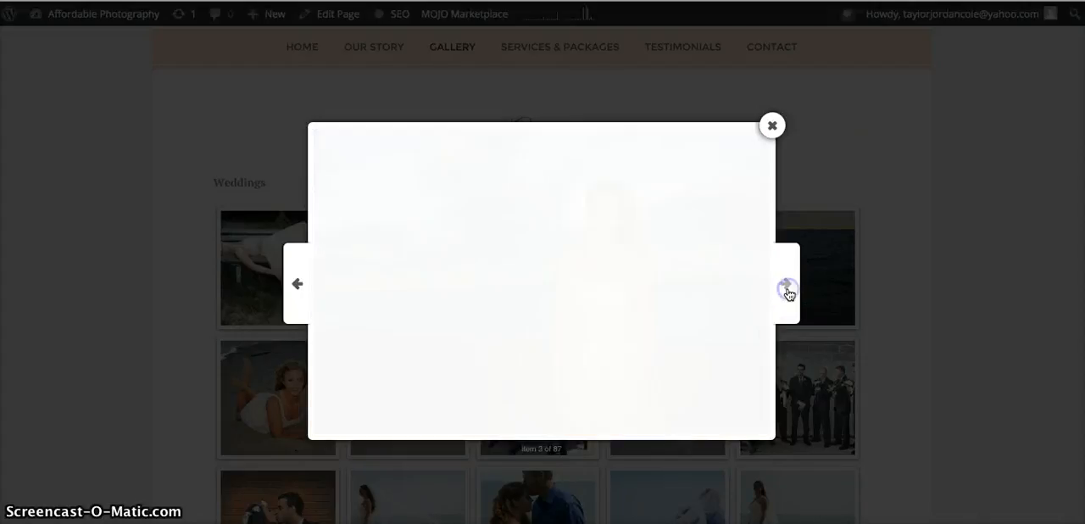
pyautogui.click(788, 290)
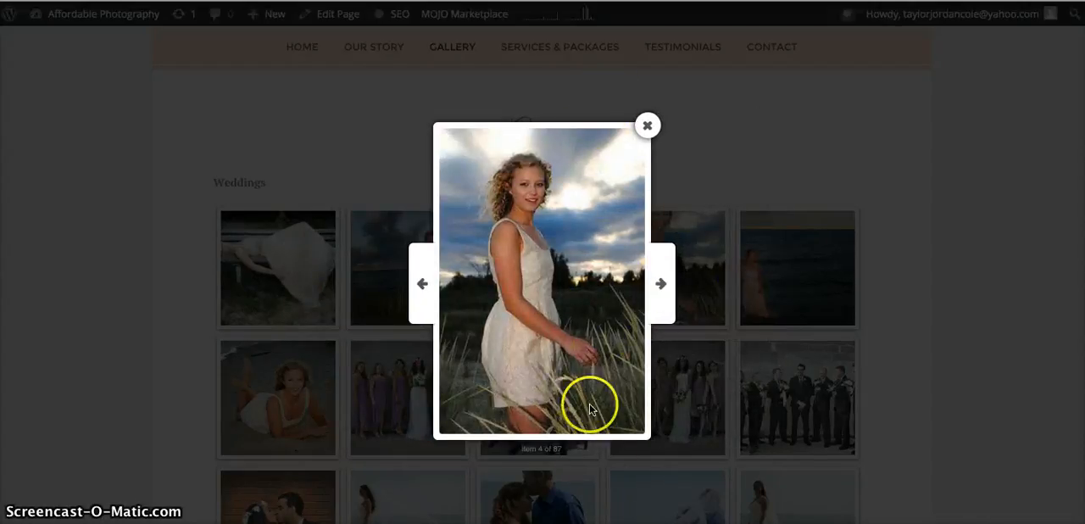
pyautogui.click(662, 288)
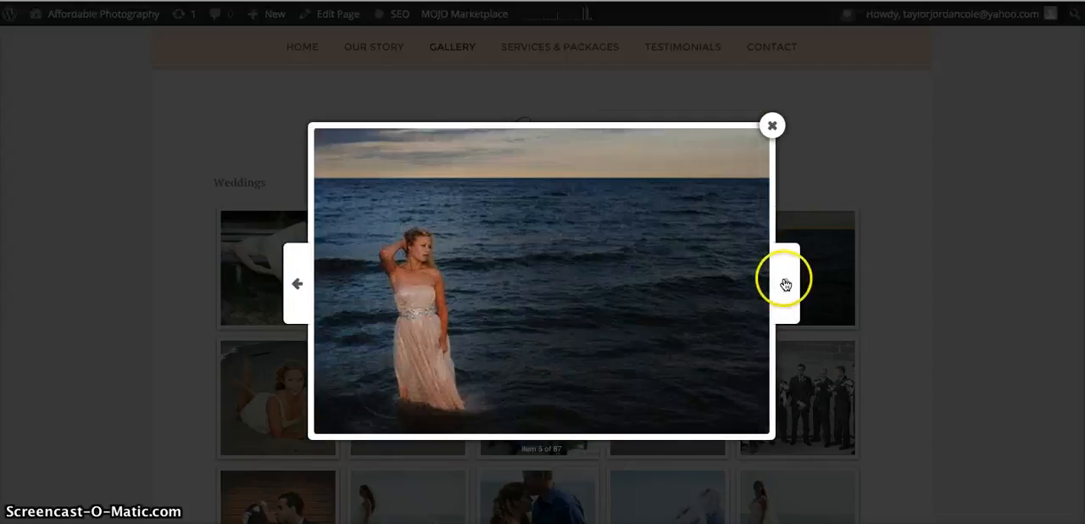
pyautogui.click(787, 284)
pyautogui.click(787, 286)
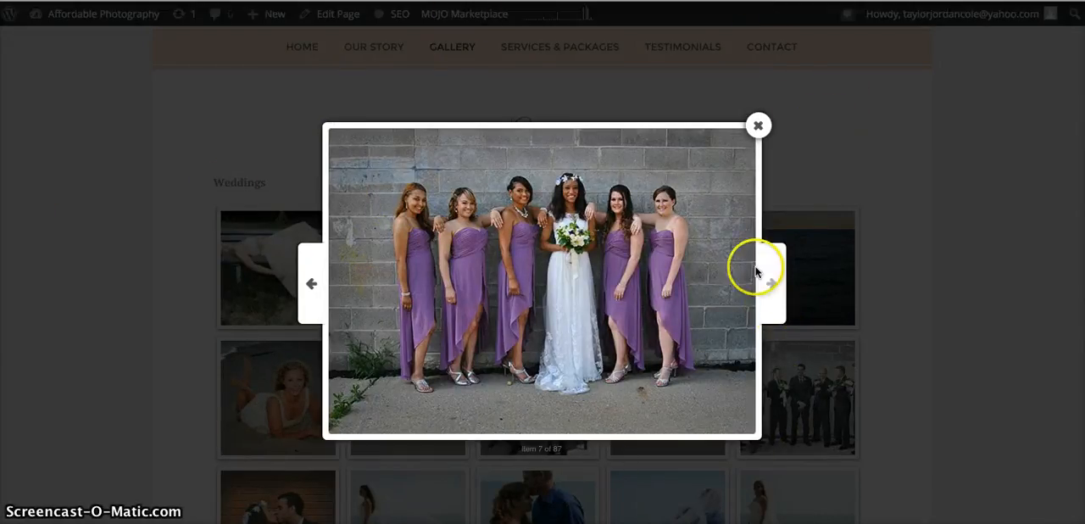
pyautogui.click(757, 125)
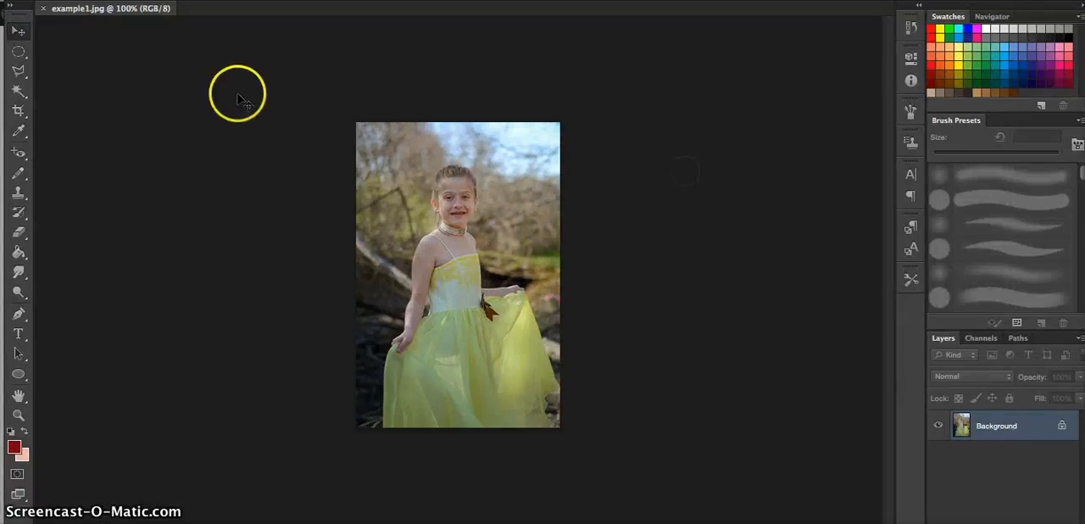
# Return to Photoshop and save the photo as a JPEG in the event_images_resized folder, replacing the existing file.
pyautogui.click(114, 0)
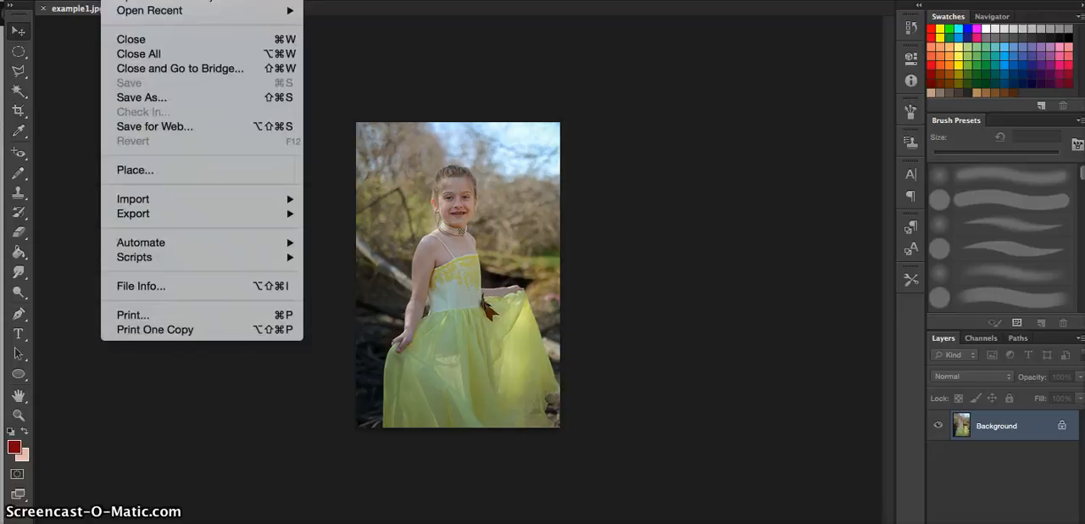
pyautogui.click(150, 100)
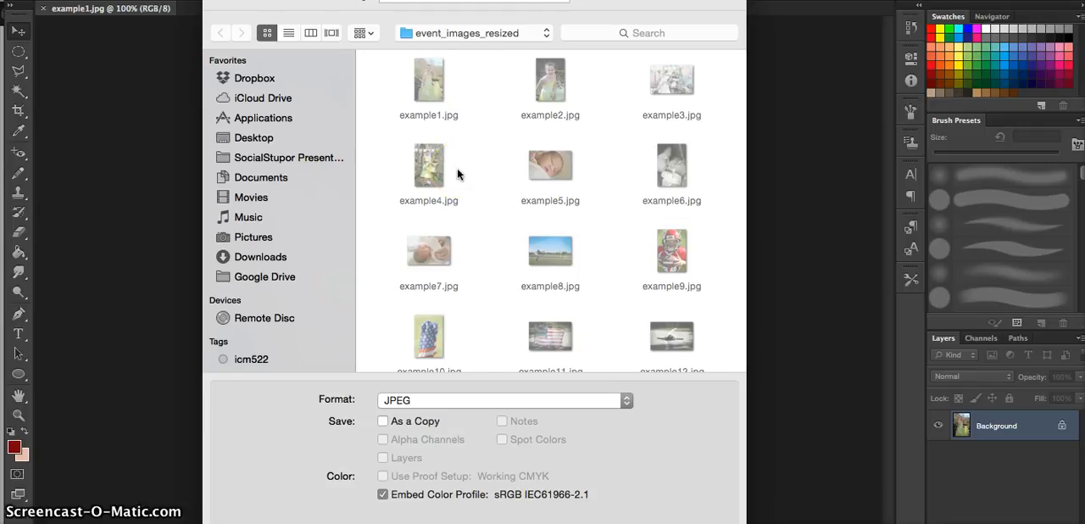
pyautogui.scroll(-5, 456, 170)
pyautogui.scroll(5, 457, 169)
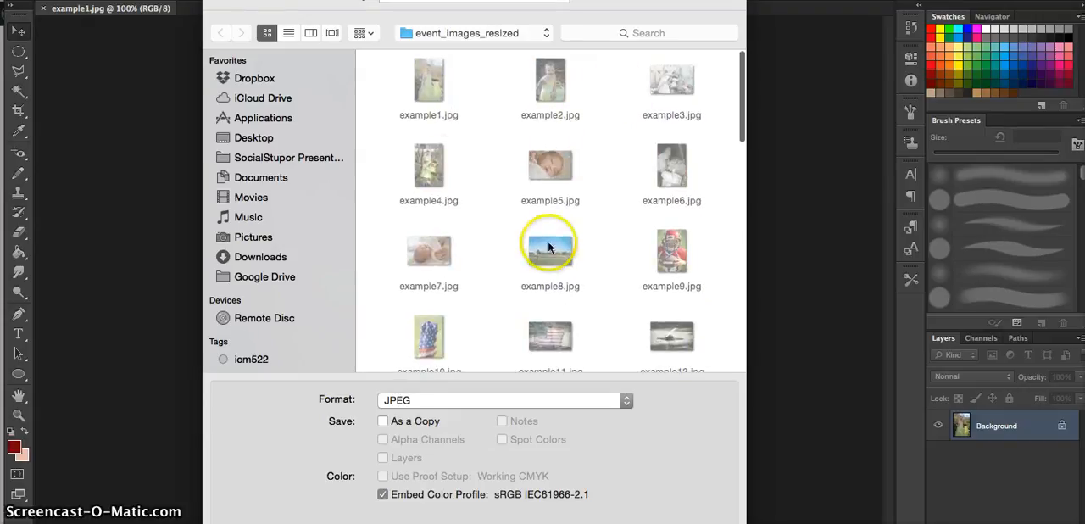
pyautogui.scroll(-10, 548, 245)
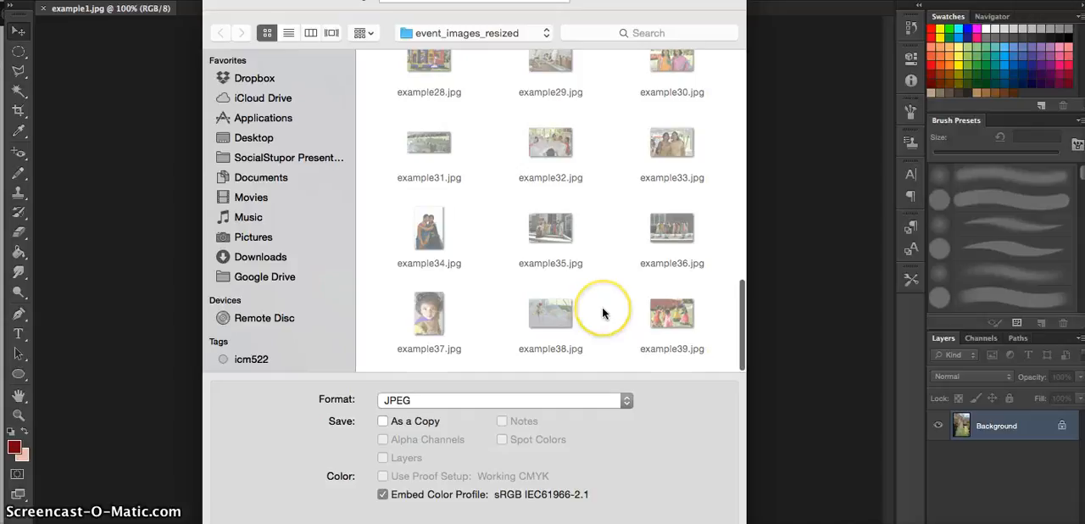
pyautogui.scroll(10, 602, 307)
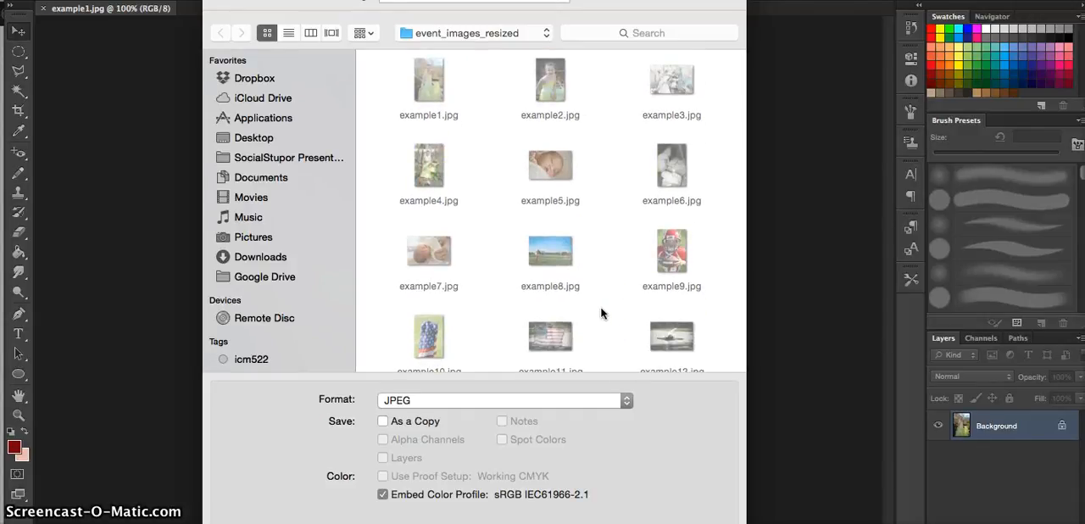
pyautogui.click(447, 165)
pyautogui.press('Return')
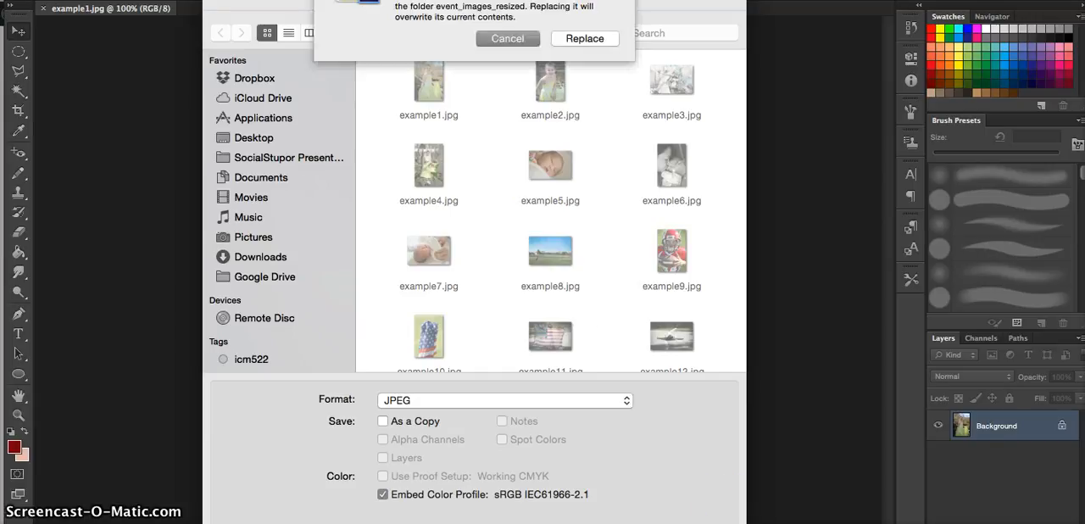
pyautogui.click(596, 39)
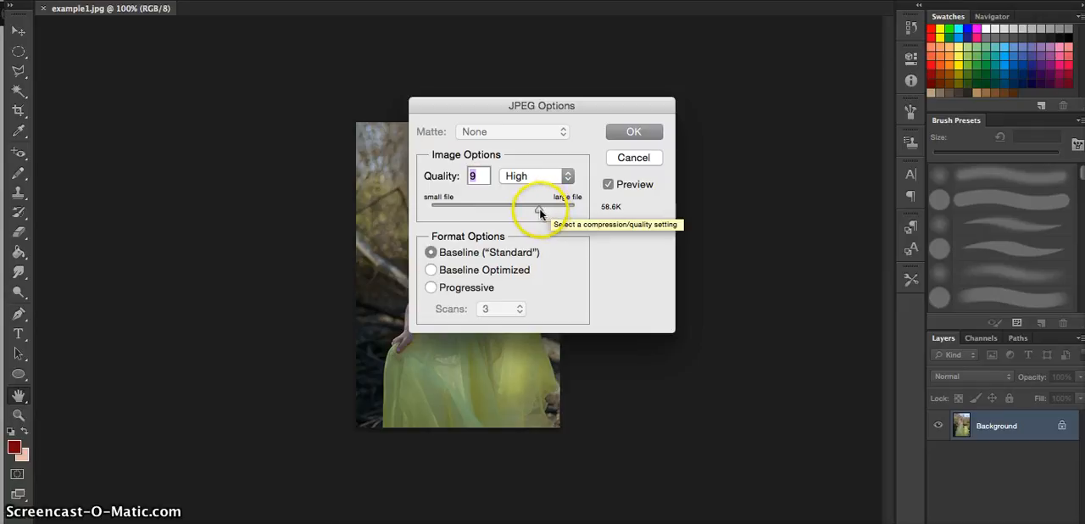
# Confirm the JPEG options with quality 9 (High) and the Baseline ("Standard") format.
pyautogui.moveTo(540, 208)
pyautogui.mouseDown()
pyautogui.moveTo(426, 208)
pyautogui.moveTo(535, 213)
pyautogui.mouseUp()
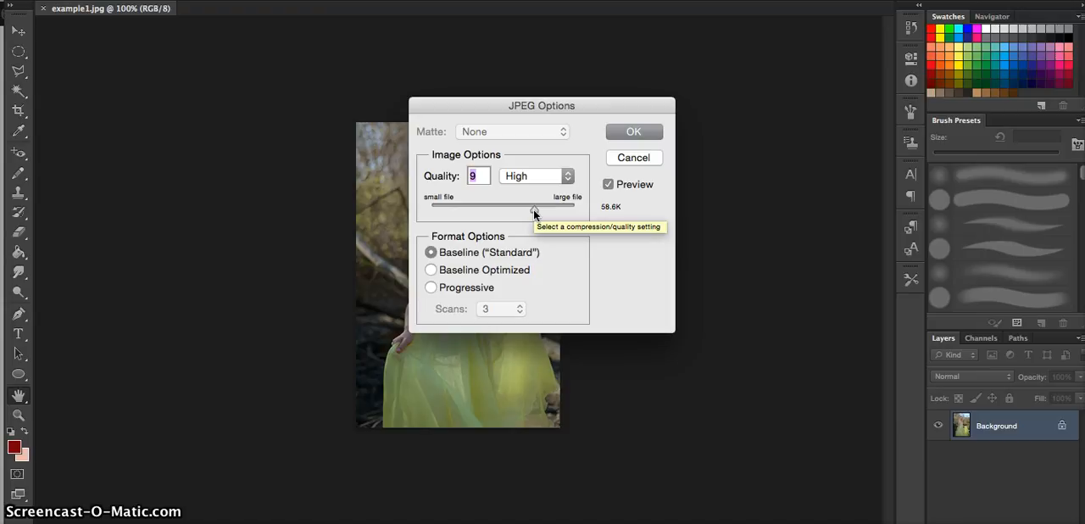
pyautogui.click(634, 133)
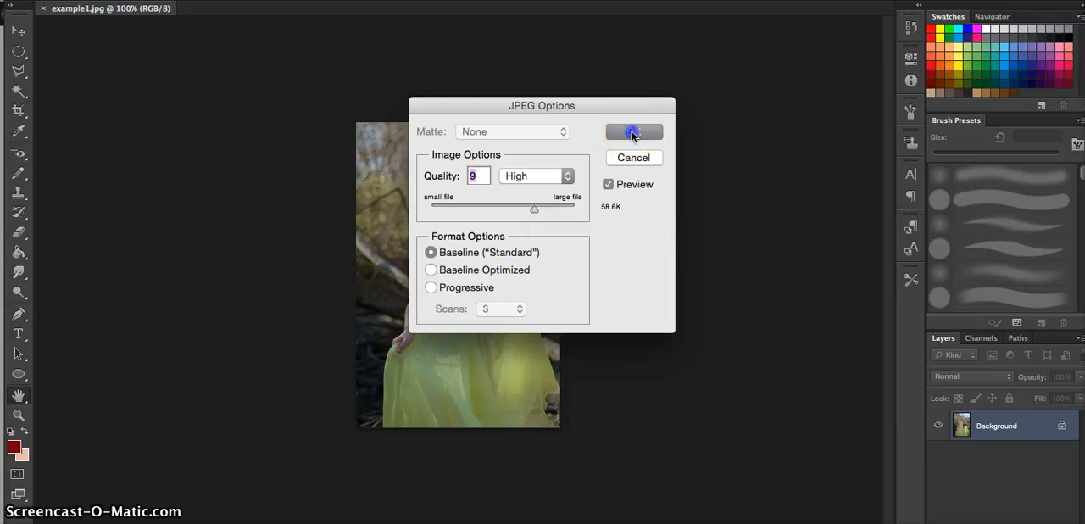
pyautogui.click(99, 153)
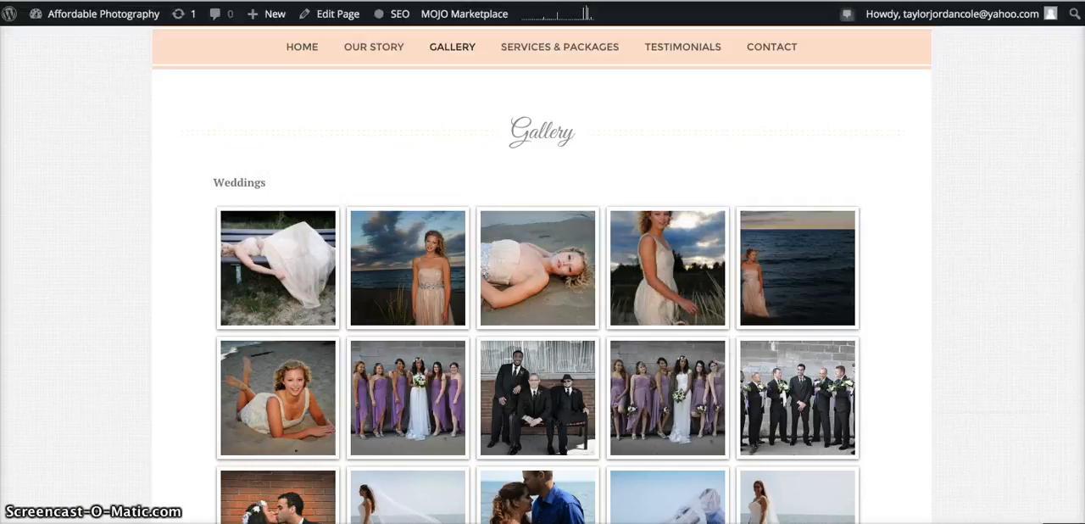
# Switch to the Affordable Photography website in the browser and open its WordPress dashboard.
pyautogui.click(456, 317)
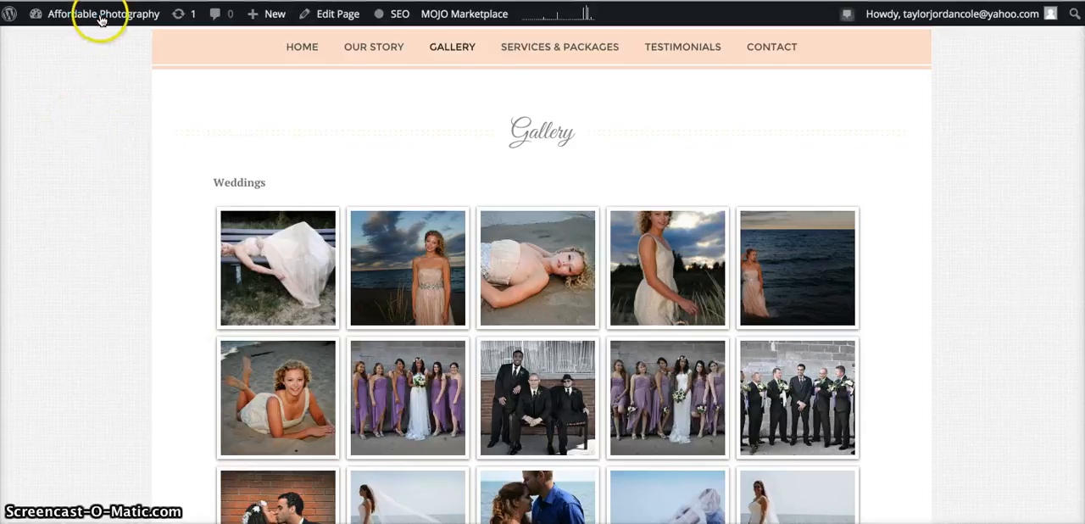
pyautogui.moveTo(100, 18)
pyautogui.click(53, 40)
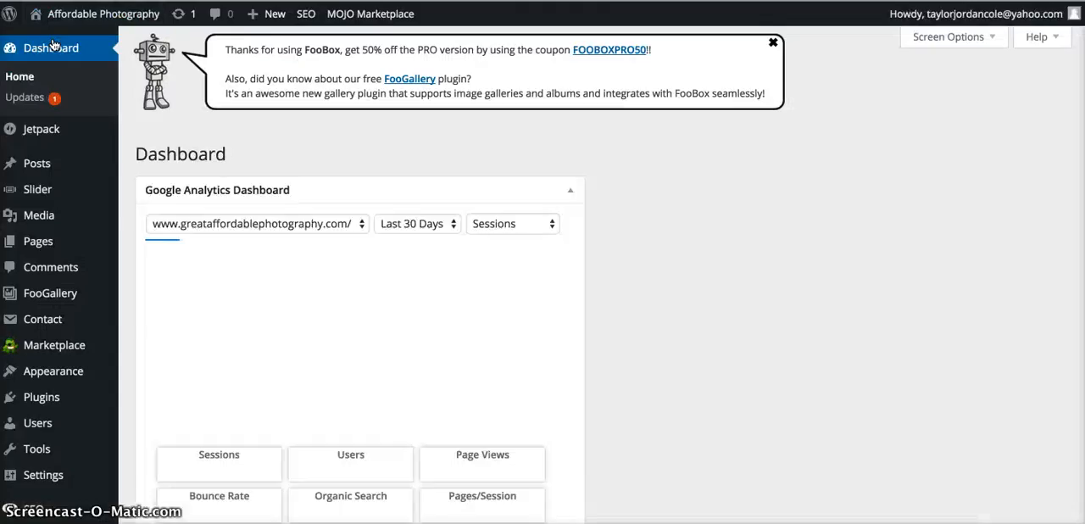
# Create a new FooGallery gallery and title it "Parties & Events".
pyautogui.moveTo(64, 133)
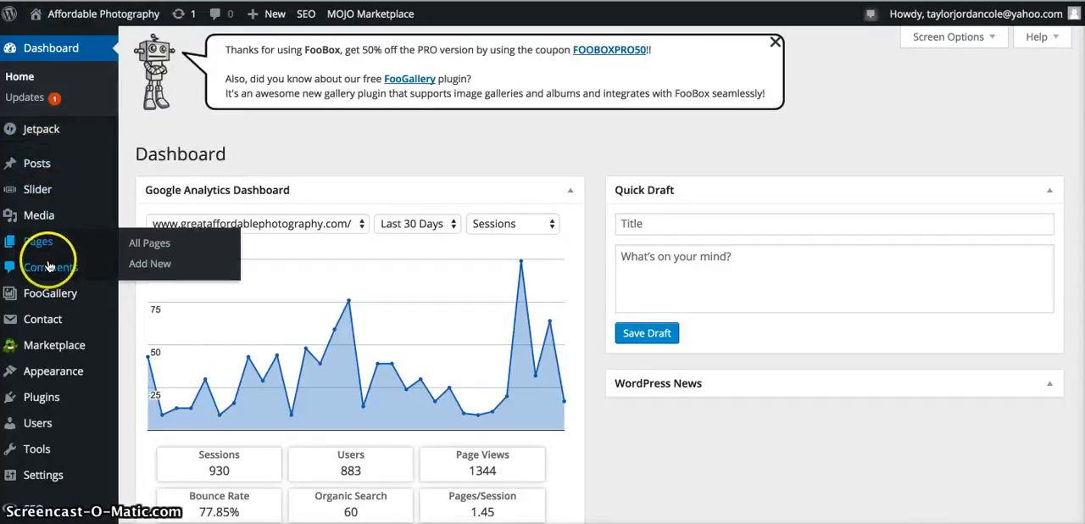
pyautogui.moveTo(45, 295)
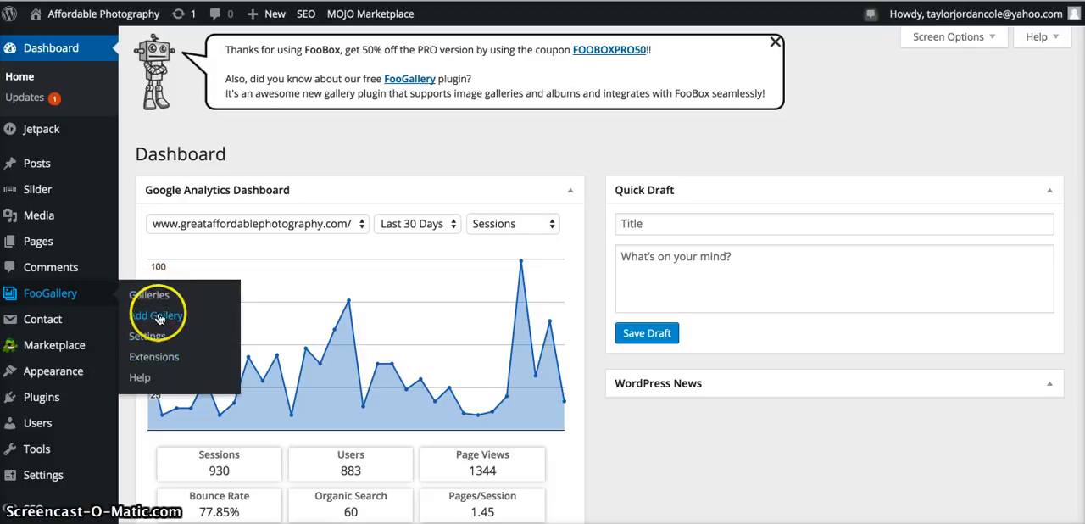
pyautogui.click(156, 318)
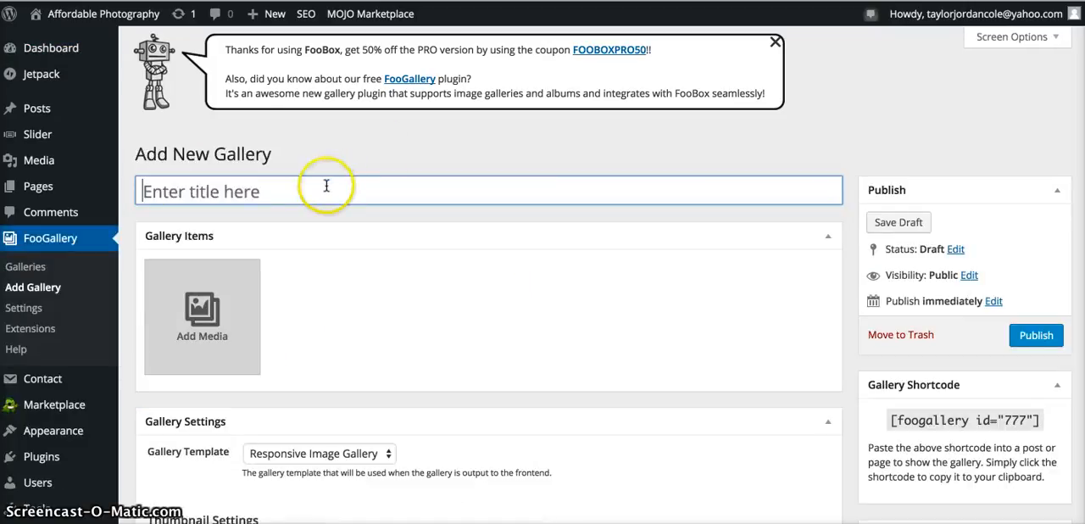
pyautogui.write('Pa')
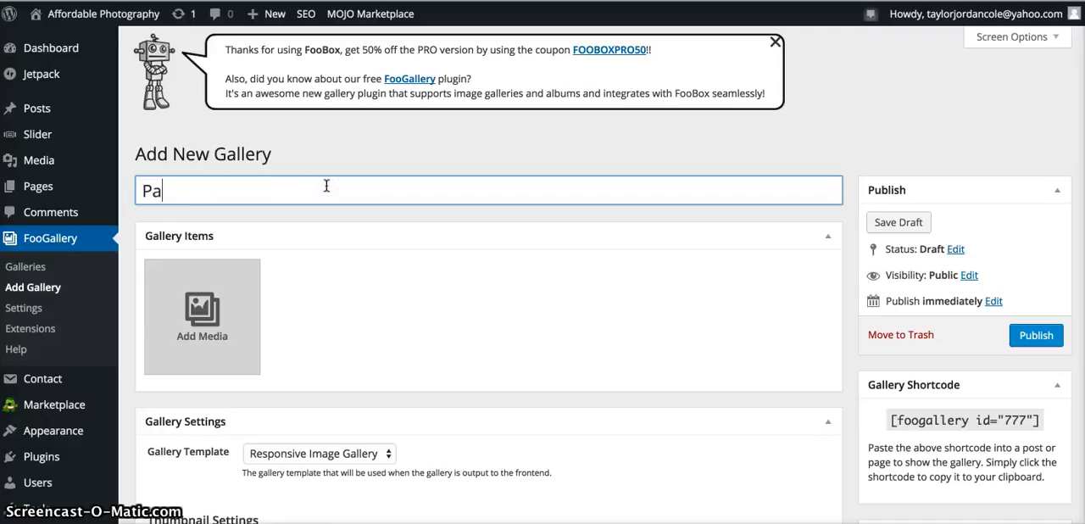
pyautogui.write('rties & Eve')
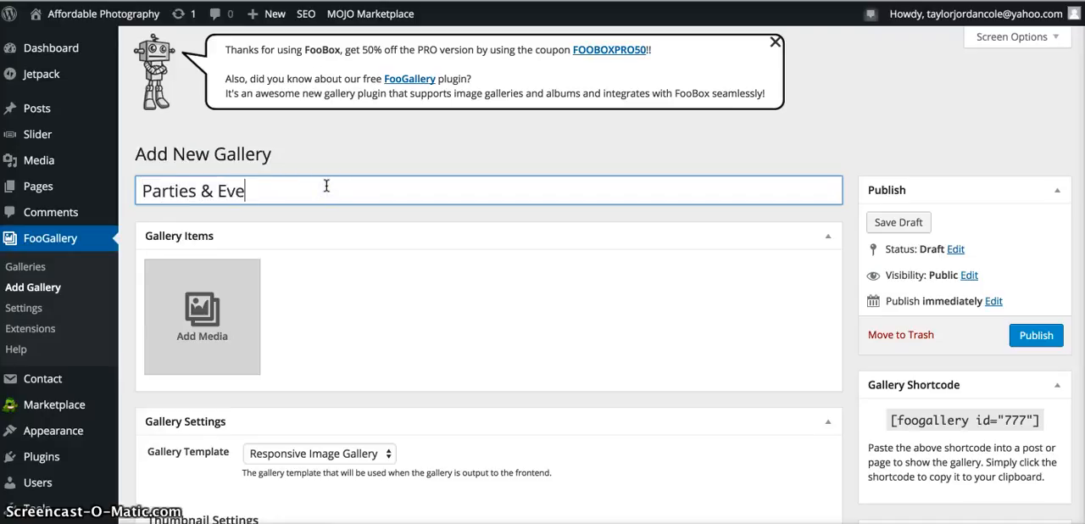
pyautogui.write('nts')
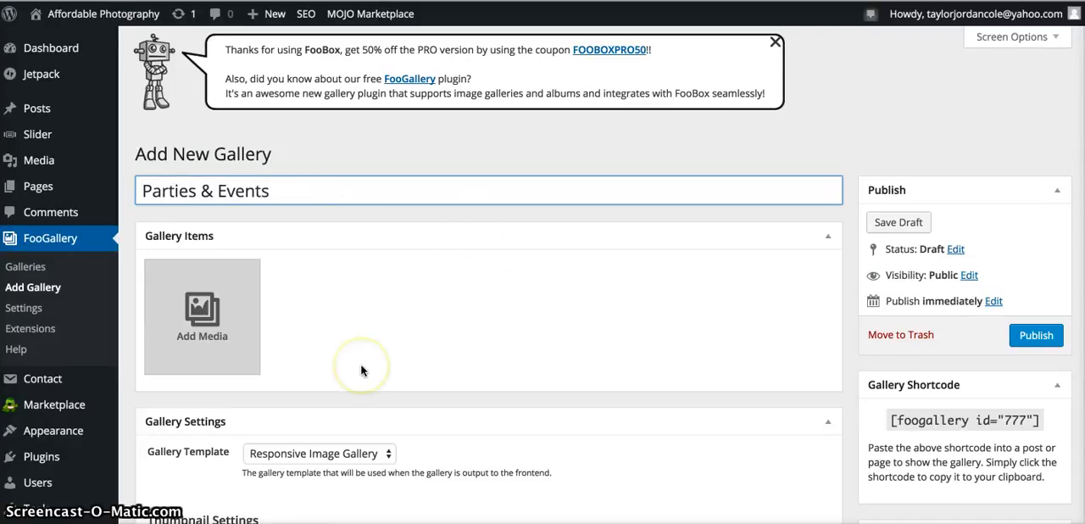
# Review the new gallery's template, thumbnail size, link, border style, hover effect and lightbox settings.
pyautogui.scroll(-2, 361, 370)
pyautogui.scroll(-10, 361, 369)
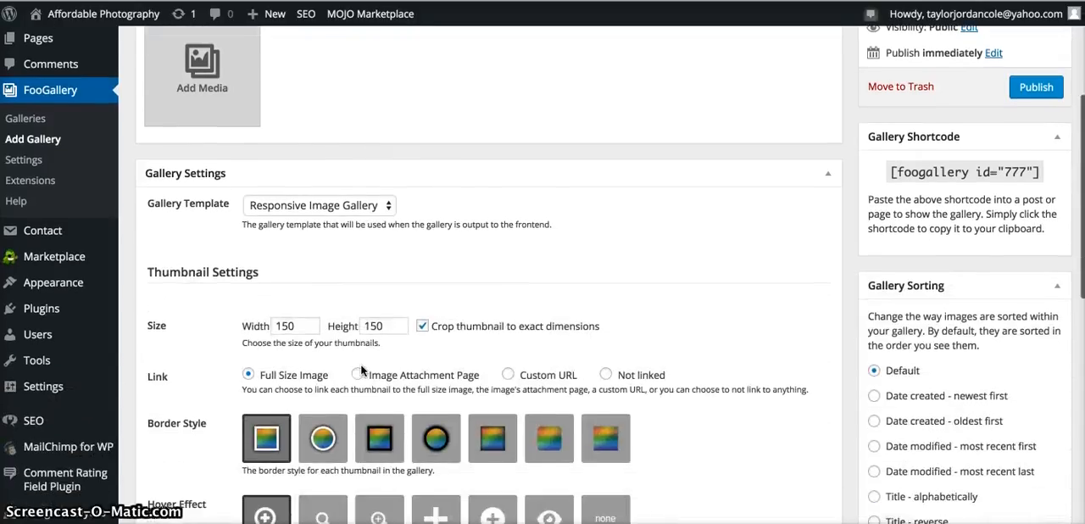
pyautogui.scroll(-1, 361, 370)
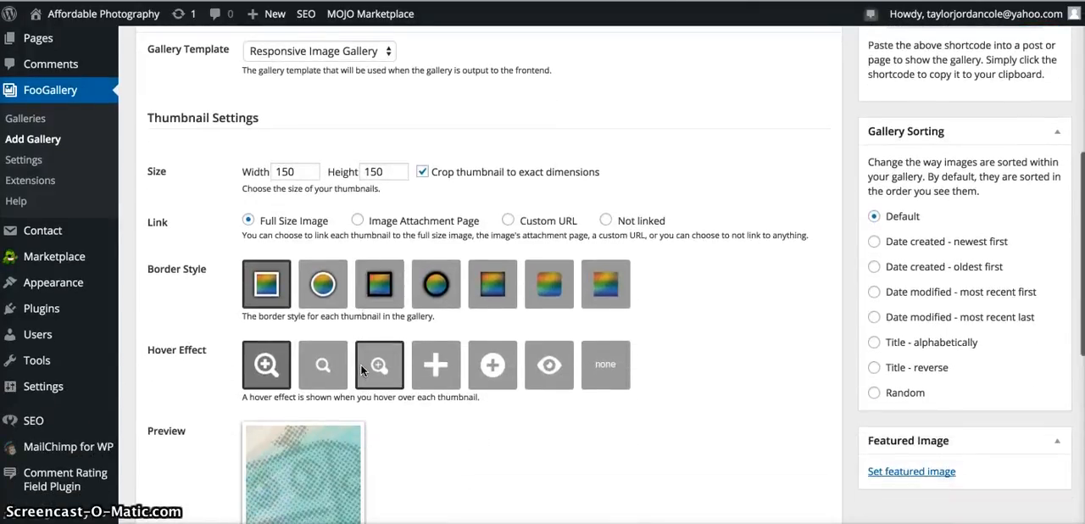
pyautogui.scroll(-2, 361, 369)
pyautogui.click(561, 404)
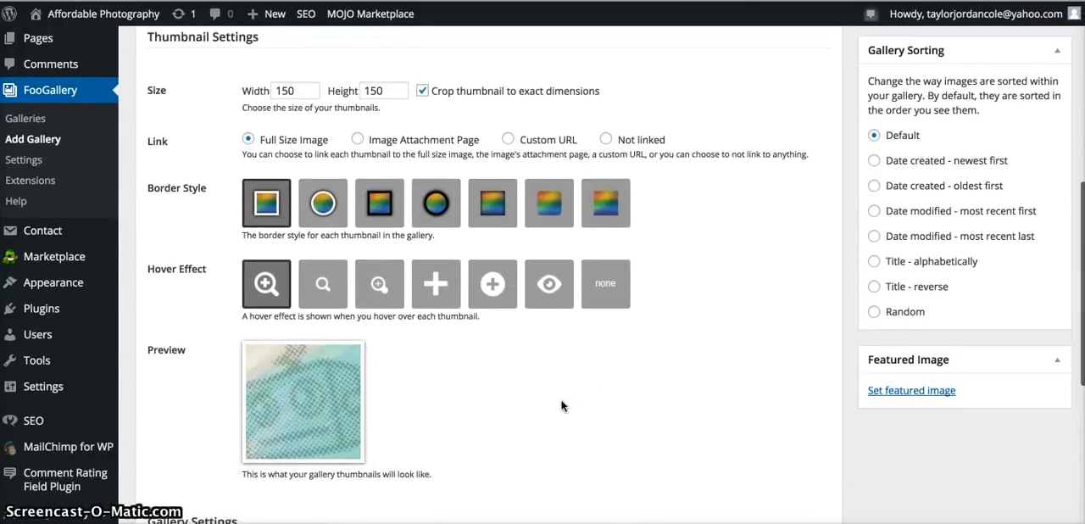
pyautogui.scroll(6, 561, 405)
pyautogui.scroll(-8, 561, 405)
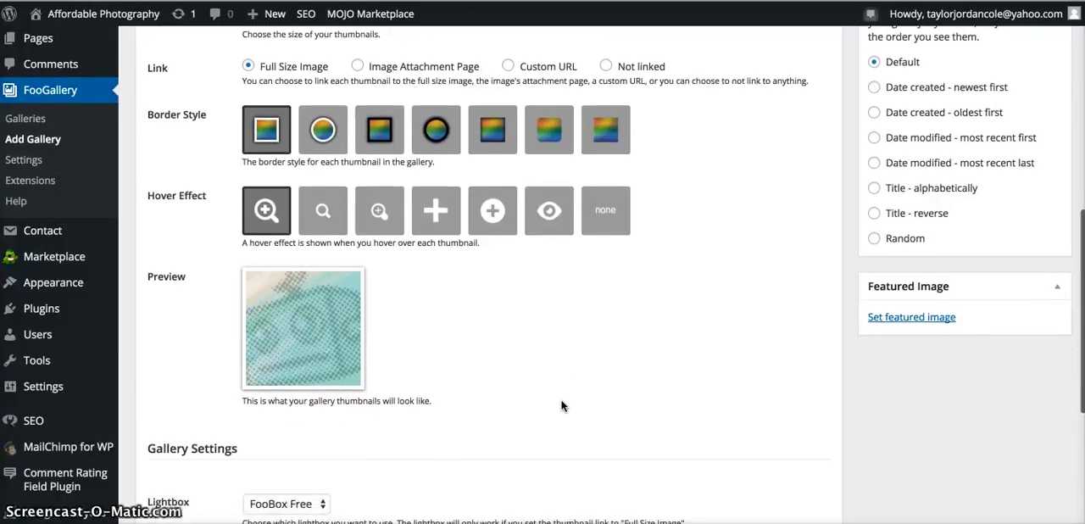
pyautogui.scroll(2, 561, 405)
pyautogui.click(494, 383)
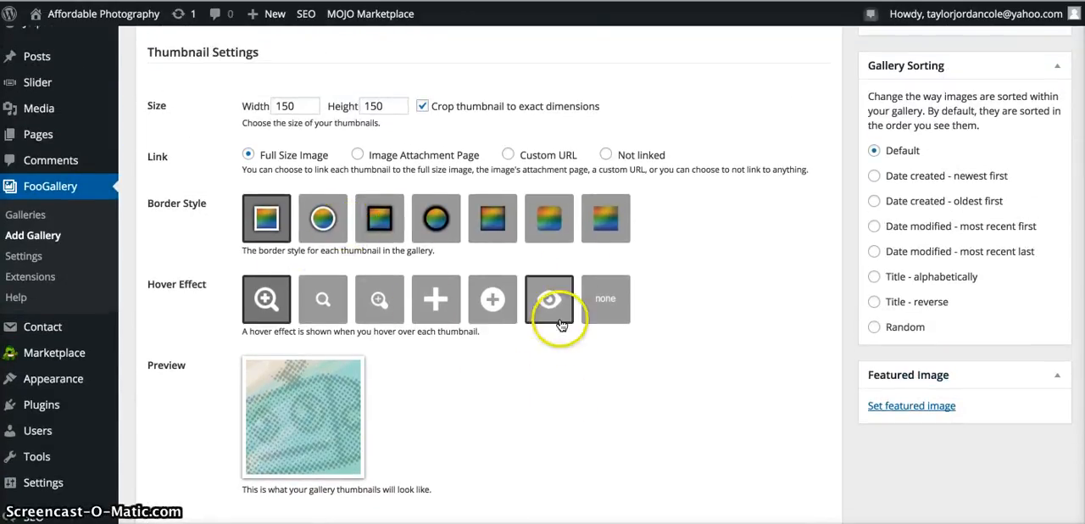
# Check the gallery's lightbox, spacing and alignment settings, and open the media library to add gallery items.
pyautogui.scroll(-8, 445, 477)
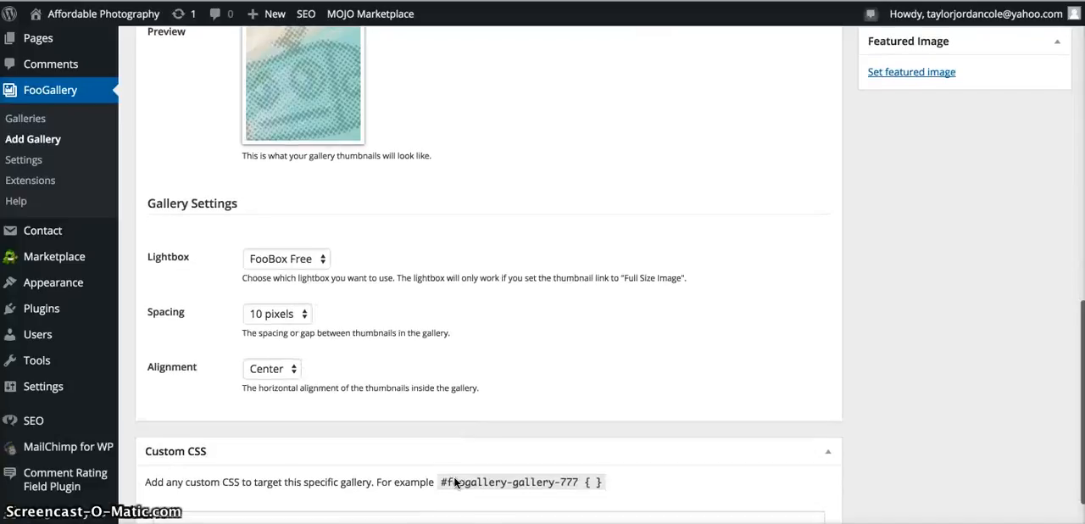
pyautogui.scroll(10, 455, 482)
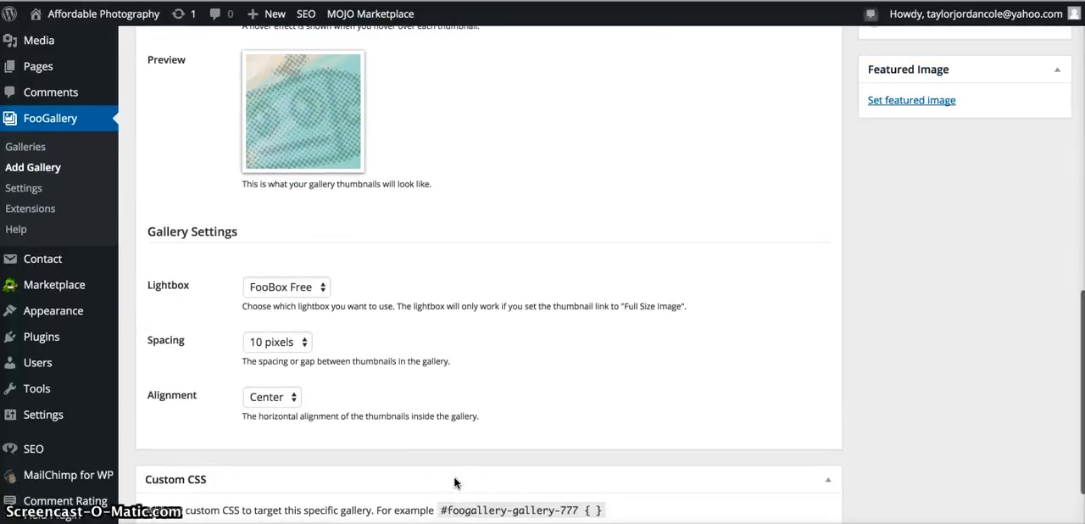
pyautogui.scroll(1, 455, 482)
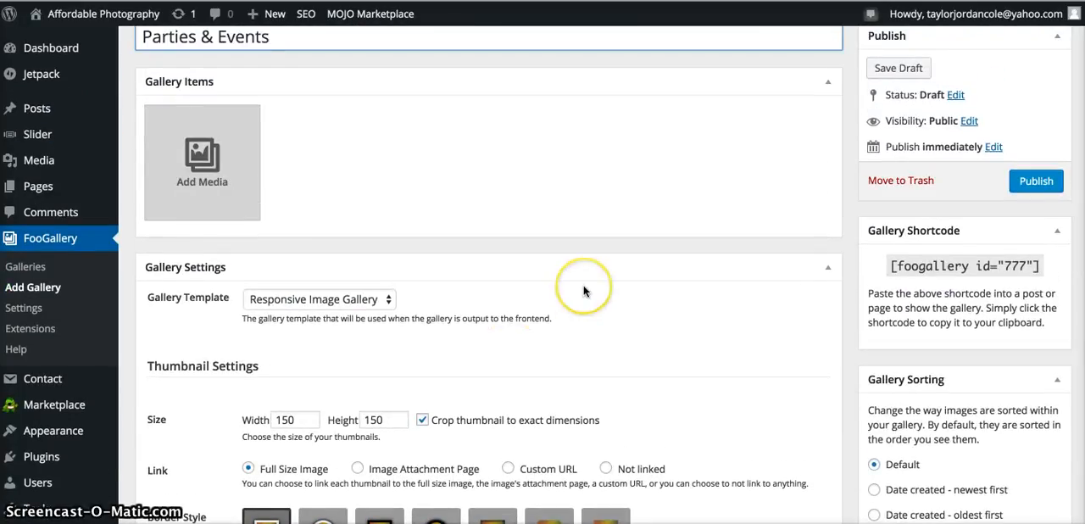
pyautogui.scroll(5, 576, 286)
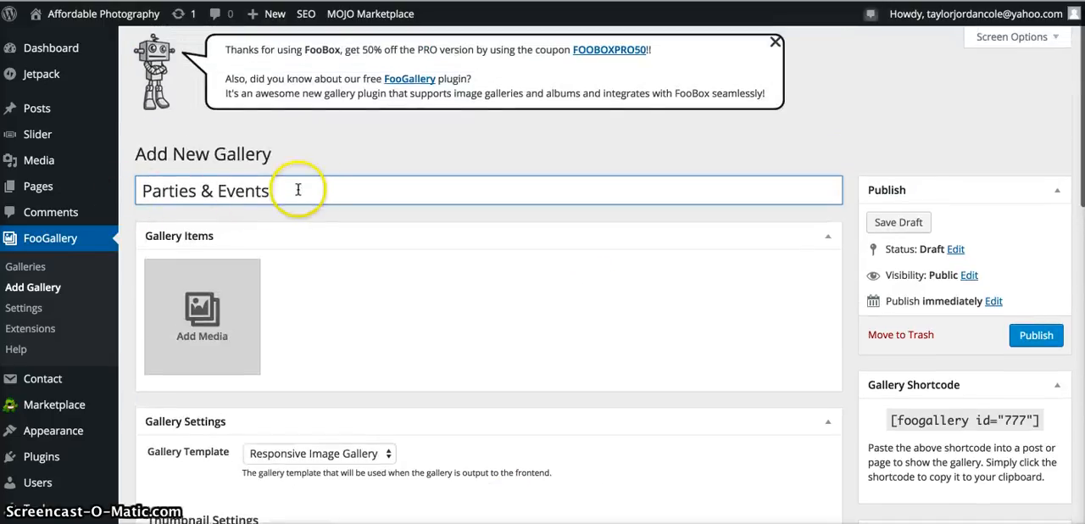
pyautogui.click(199, 339)
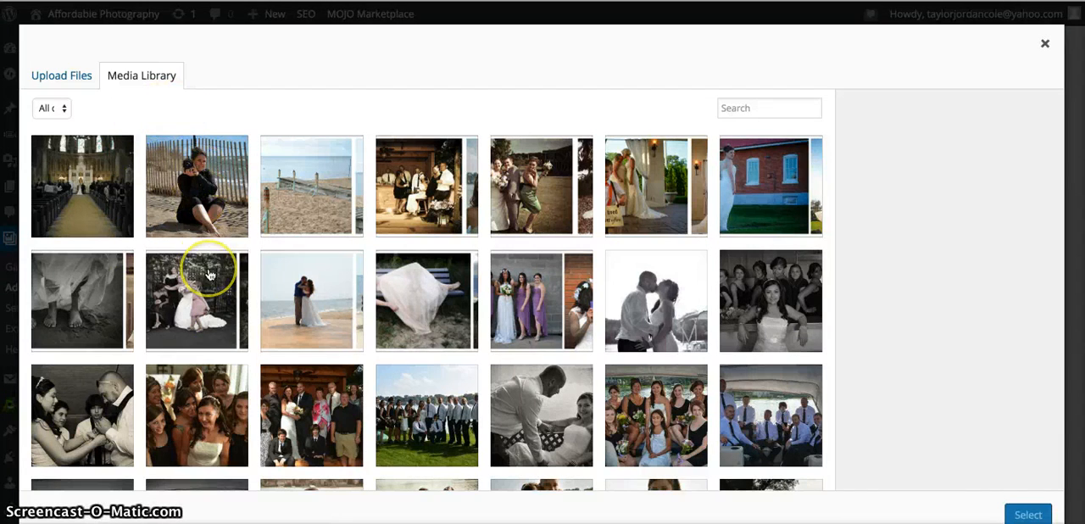
pyautogui.scroll(-15, 210, 274)
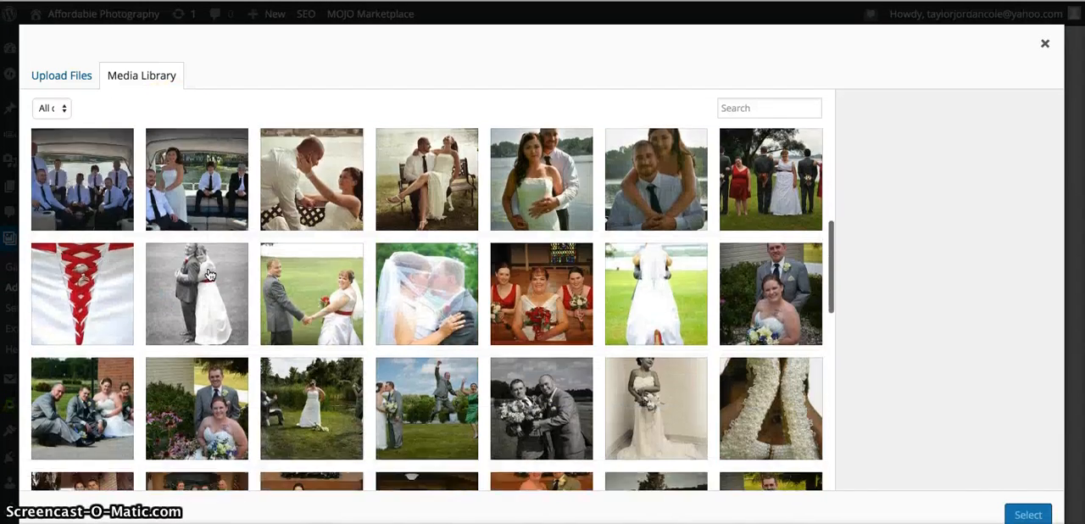
pyautogui.scroll(-6, 210, 274)
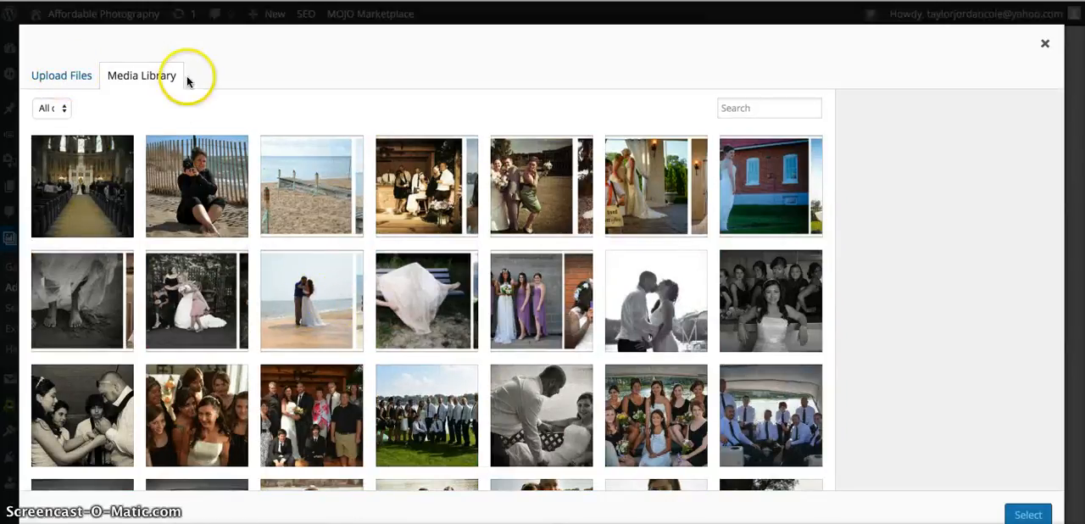
# Upload all the images from the event_images_resized folder, example1.jpg through example39.jpg.
pyautogui.click(49, 82)
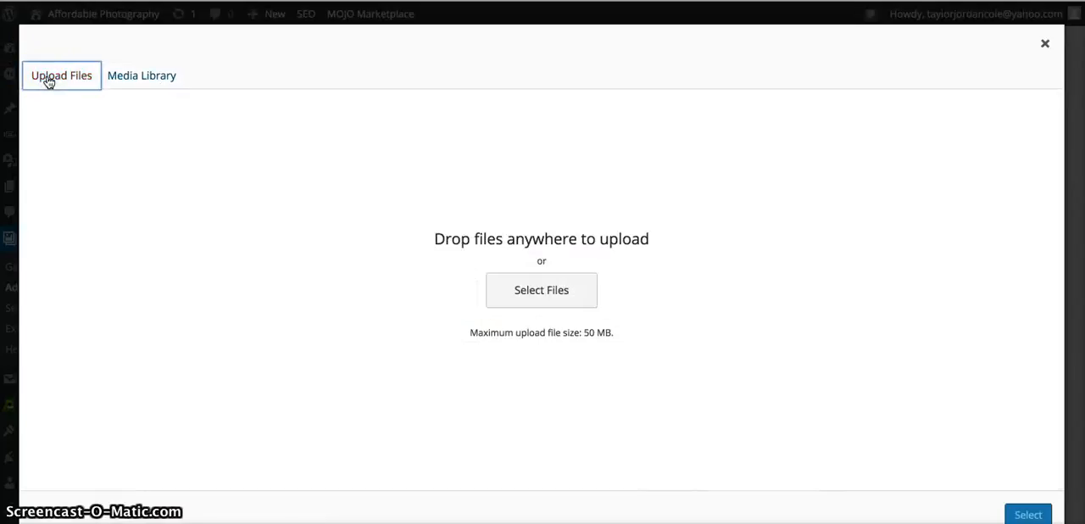
pyautogui.click(536, 291)
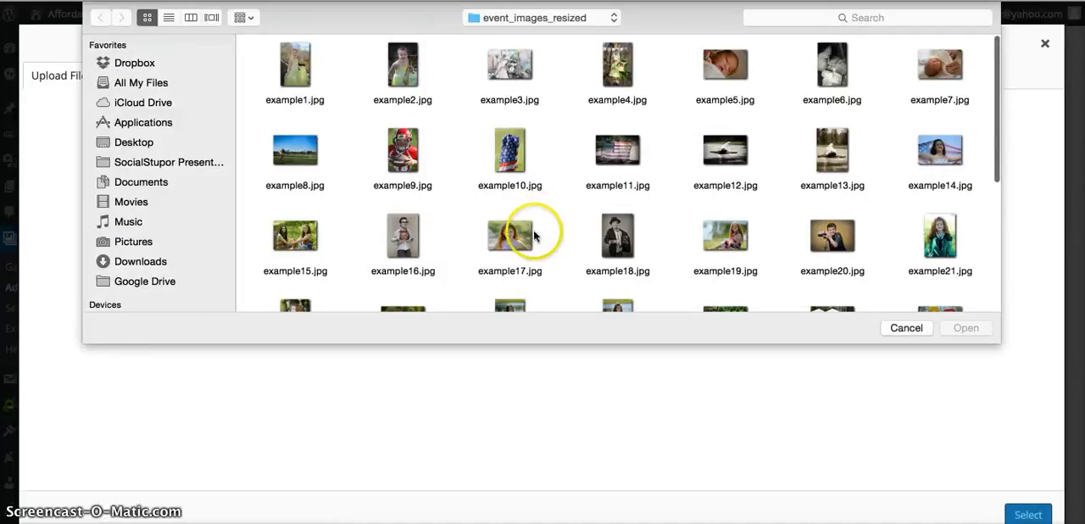
pyautogui.scroll(-5, 534, 236)
pyautogui.scroll(5, 534, 236)
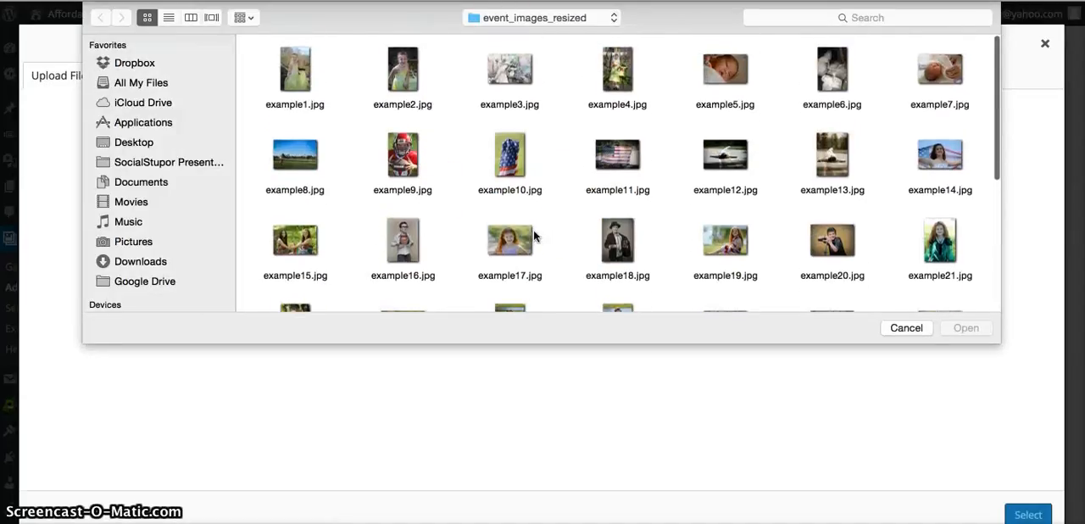
pyautogui.moveTo(254, 38); pyautogui.dragTo(978, 300)
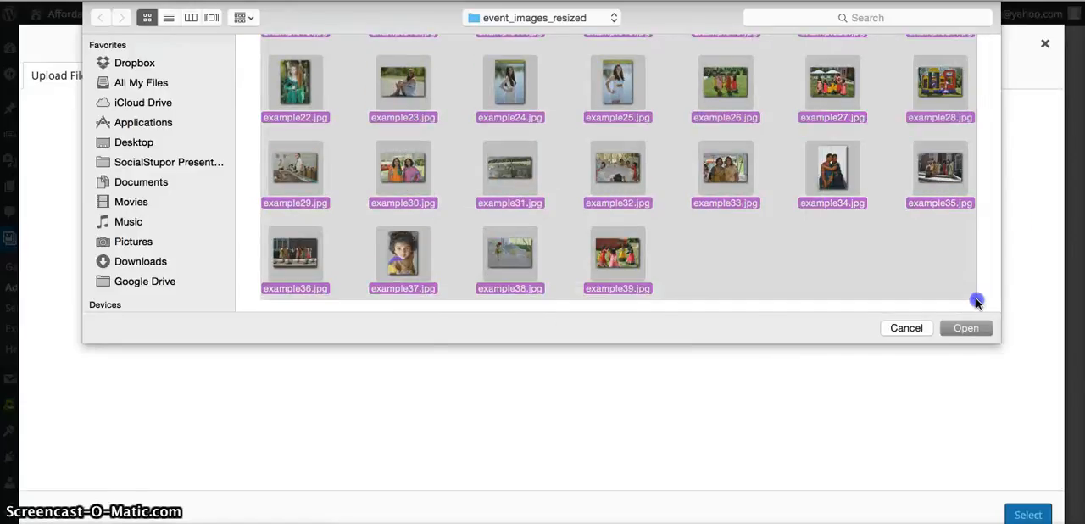
pyautogui.click(966, 328)
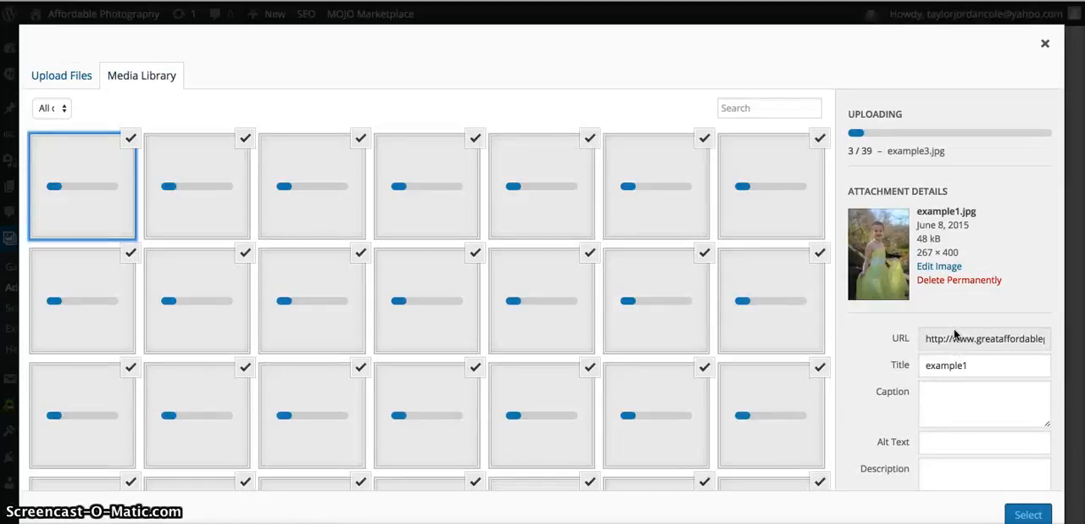
# Look through the media library thumbnails while the event photos upload.
pyautogui.scroll(-6, 650, 363)
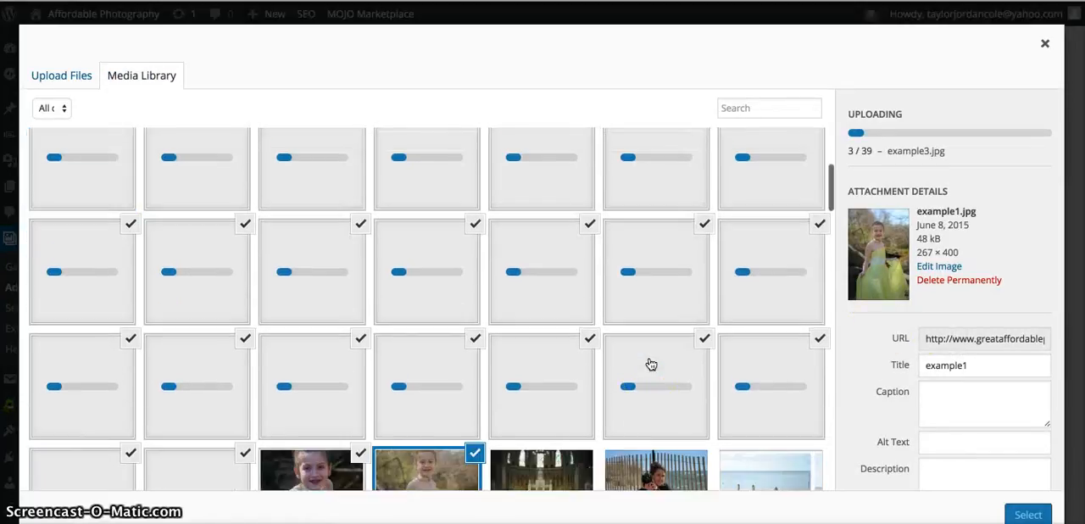
pyautogui.scroll(-7, 649, 365)
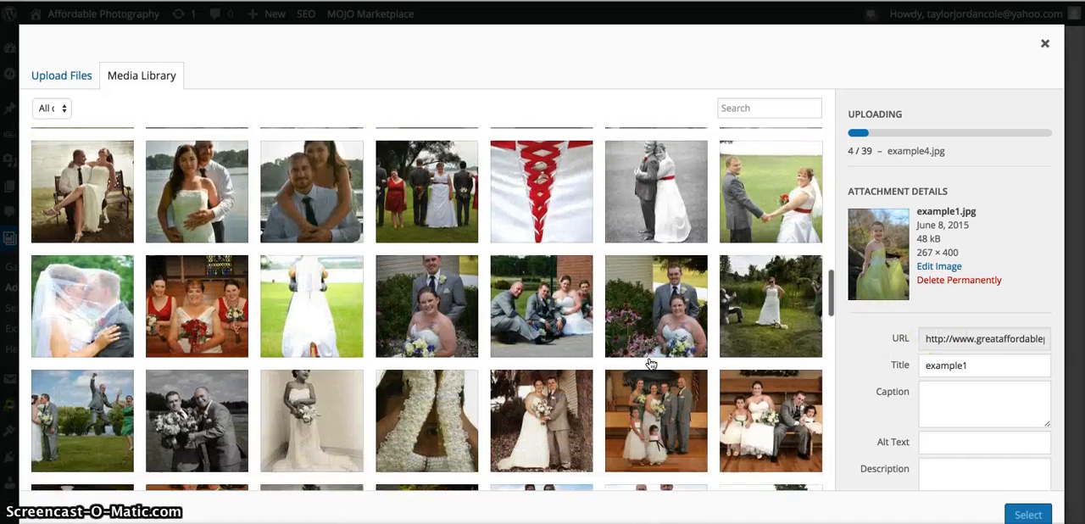
pyautogui.scroll(5, 651, 364)
pyautogui.scroll(2, 651, 364)
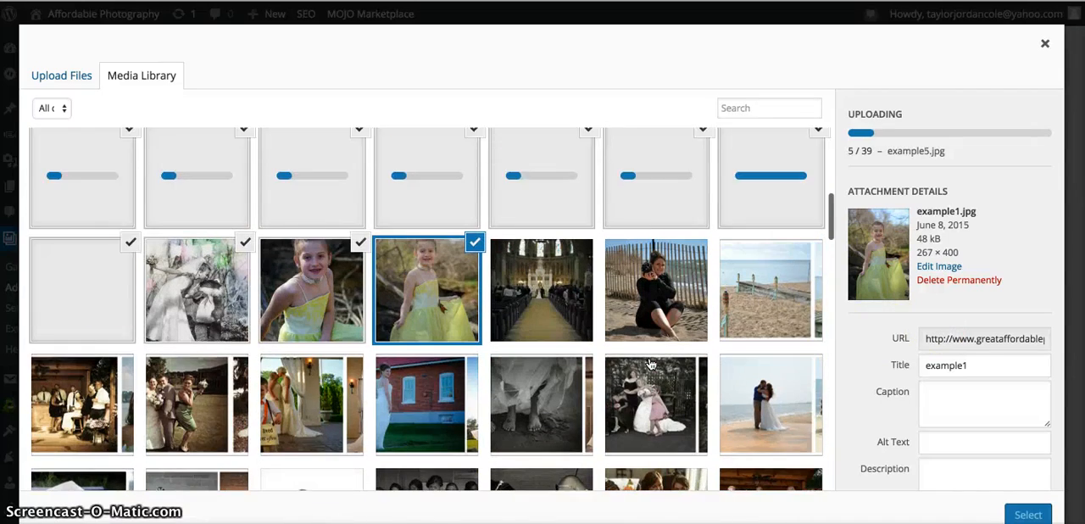
pyautogui.scroll(-2, 651, 364)
pyautogui.scroll(1, 650, 362)
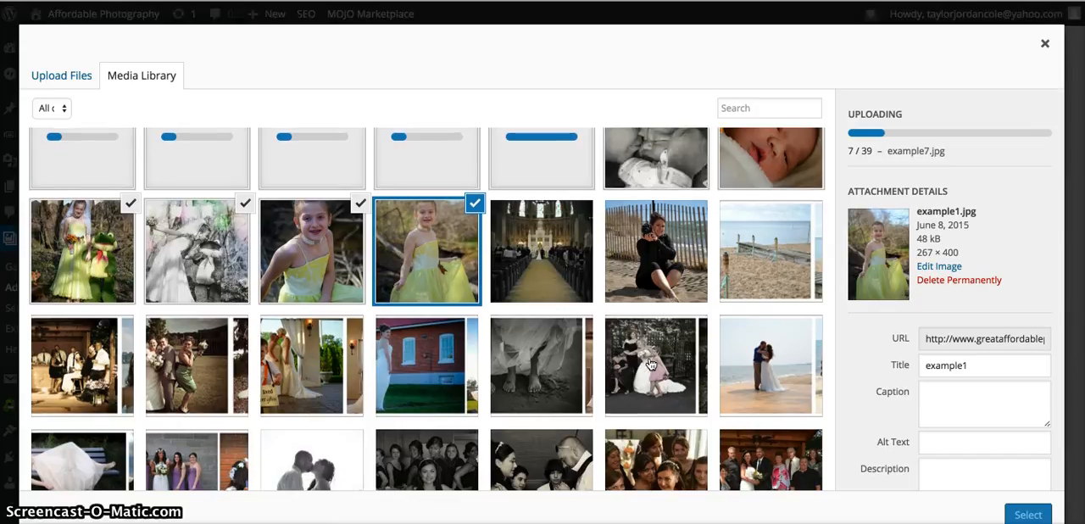
pyautogui.scroll(1, 650, 365)
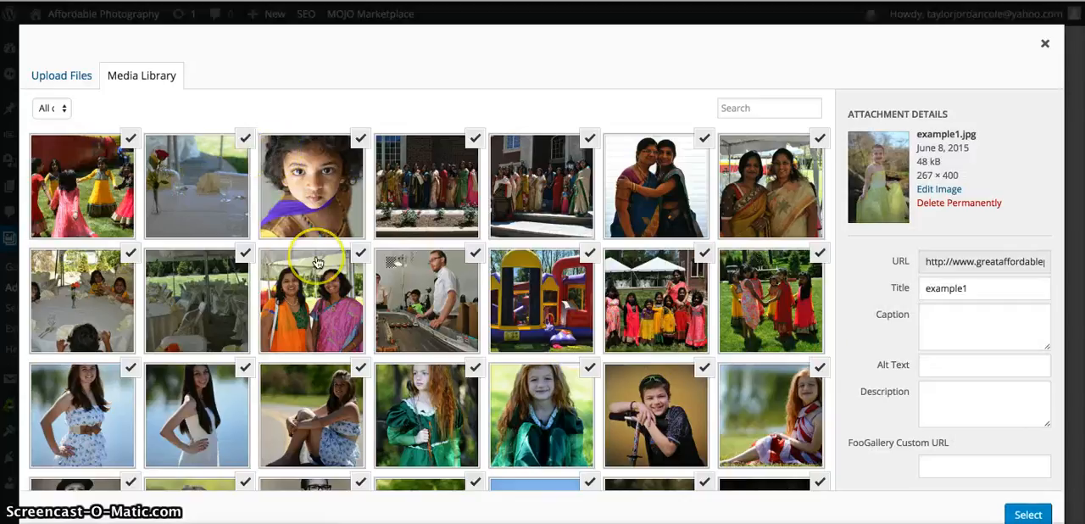
# Check that all the uploaded event photos are selected and add them to the gallery.
pyautogui.scroll(-5, 313, 258)
pyautogui.scroll(-2, 314, 258)
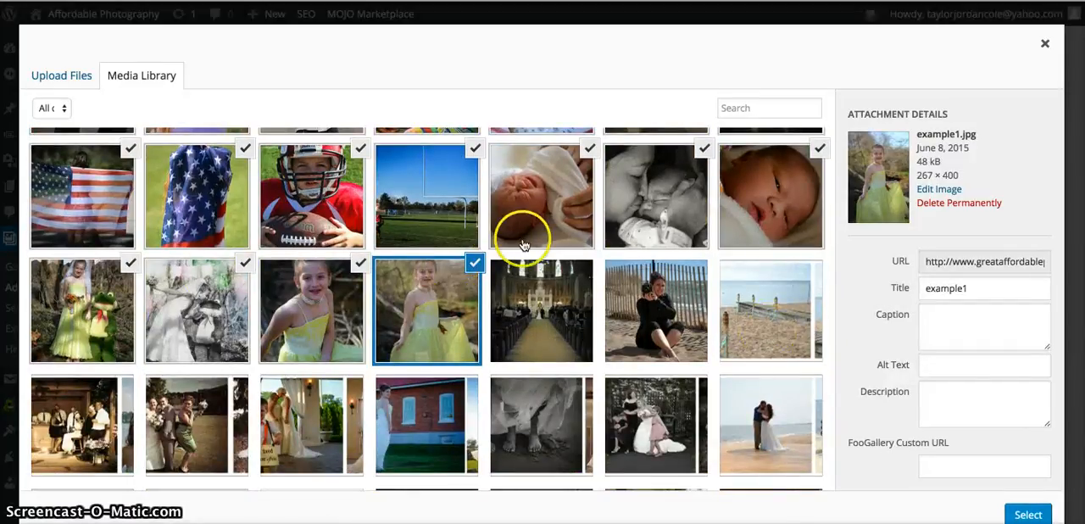
pyautogui.scroll(-1, 920, 449)
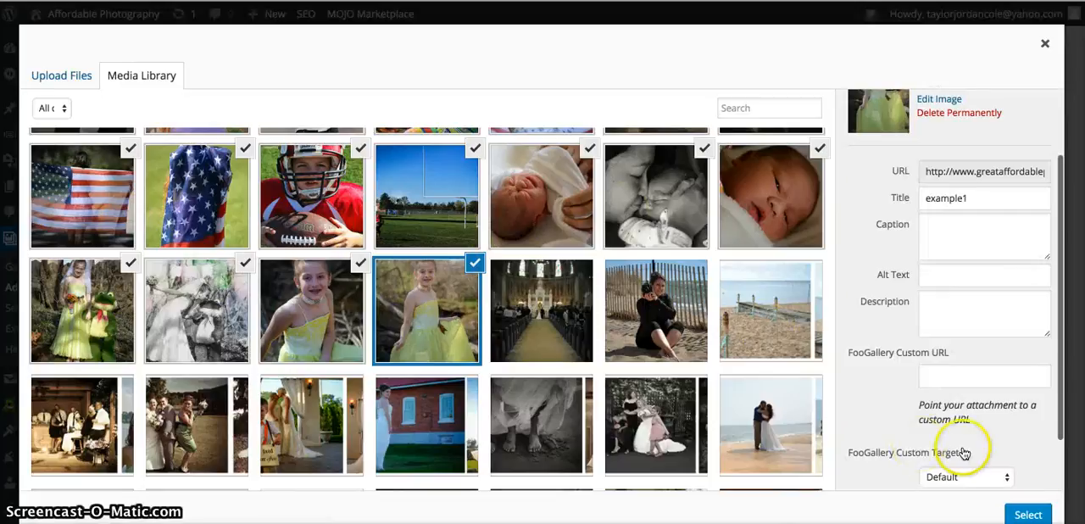
pyautogui.click(1028, 514)
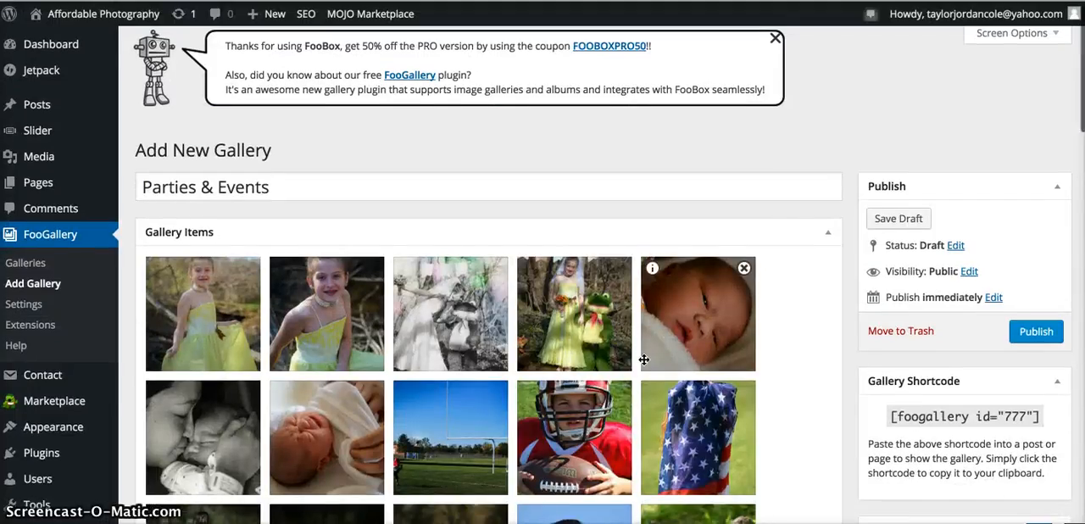
# Review the gallery's title, its added photos and the info and remove options on each thumbnail.
pyautogui.scroll(-2, 644, 359)
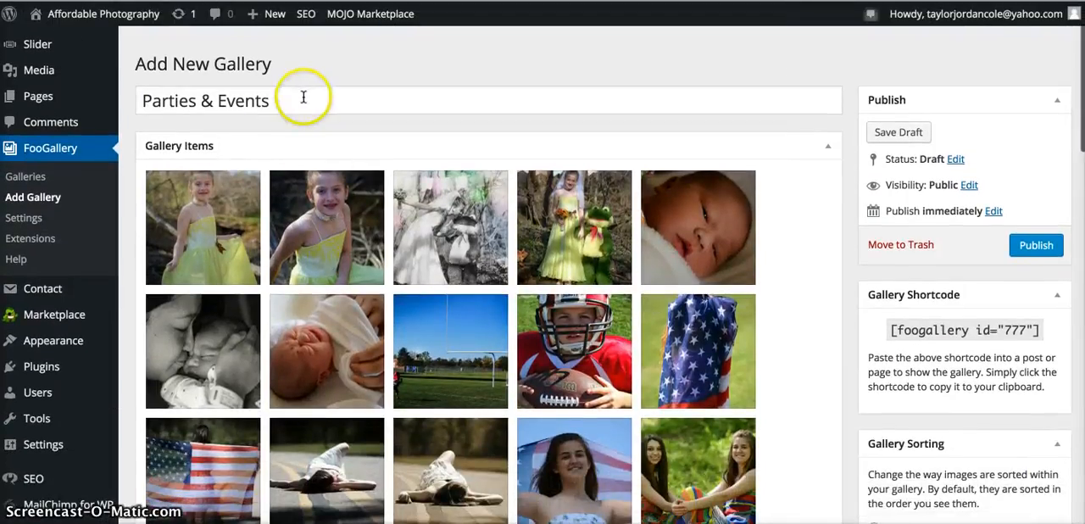
pyautogui.moveTo(303, 100); pyautogui.dragTo(141, 83)
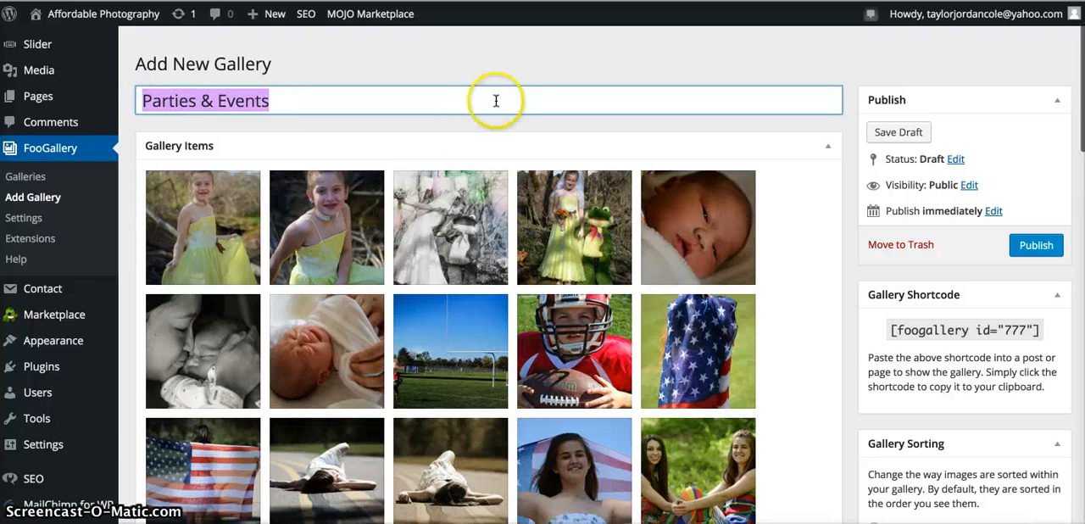
pyautogui.click(472, 128)
pyautogui.scroll(-5, 472, 128)
pyautogui.scroll(-14, 472, 128)
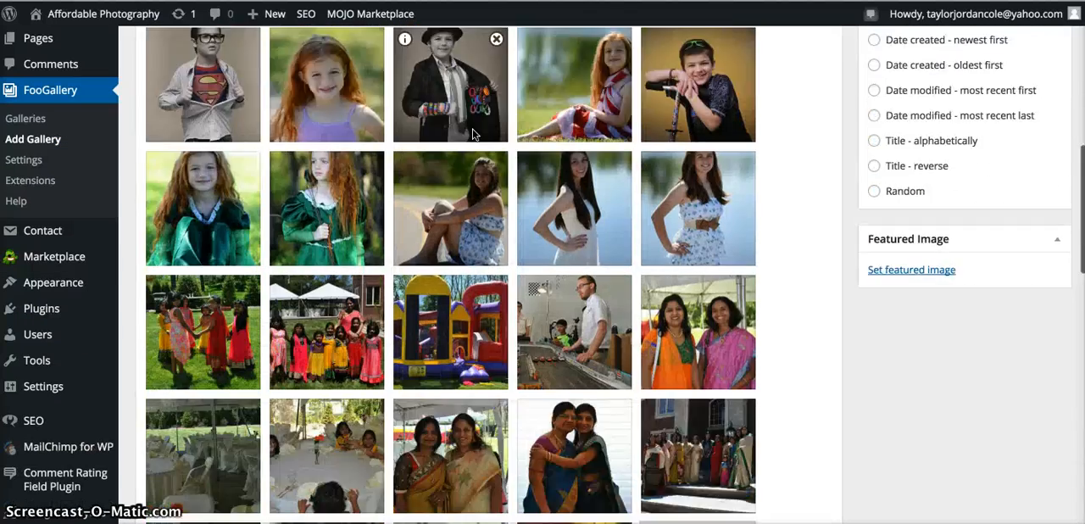
pyautogui.scroll(1, 474, 134)
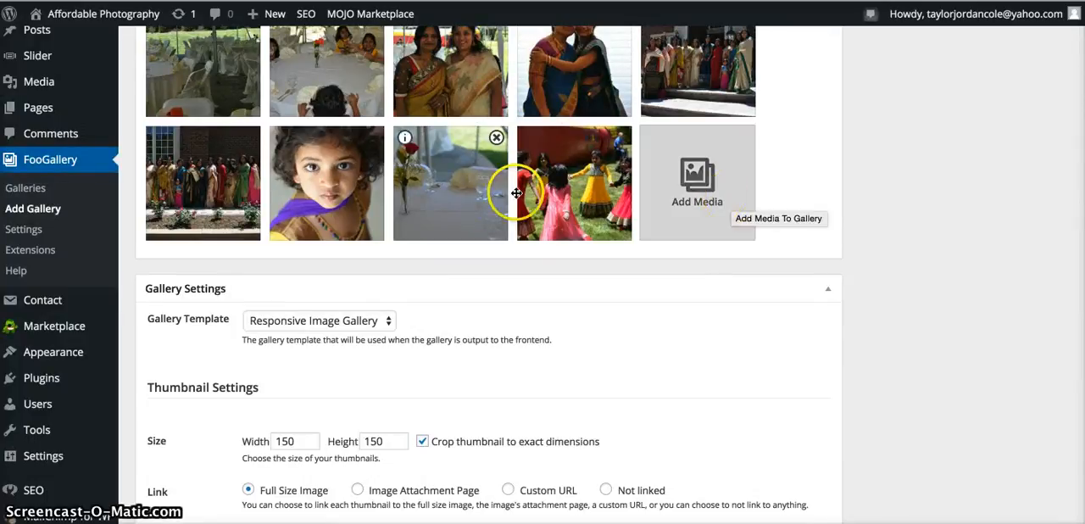
pyautogui.moveTo(621, 146)
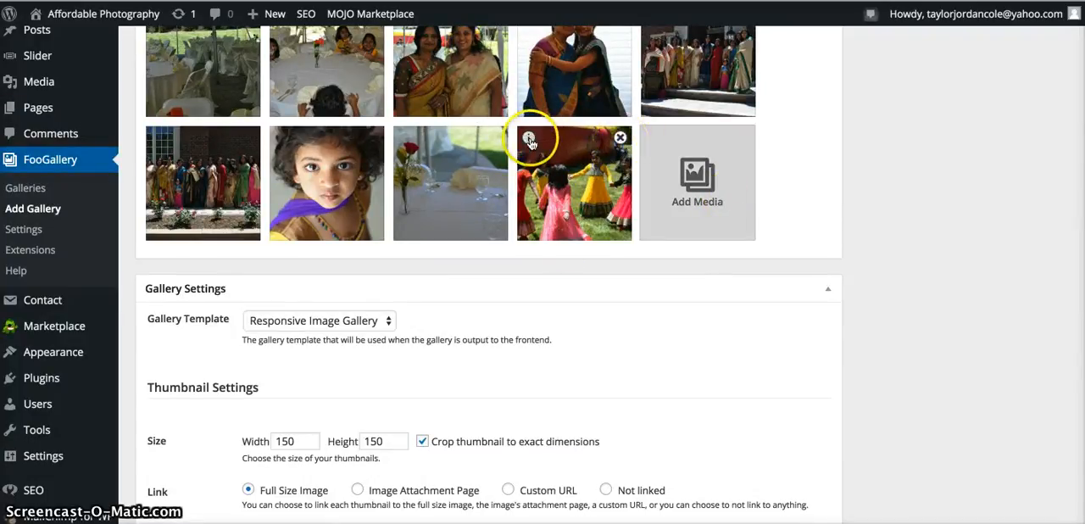
# Publish the "Parties & Events" gallery.
pyautogui.scroll(15, 572, 286)
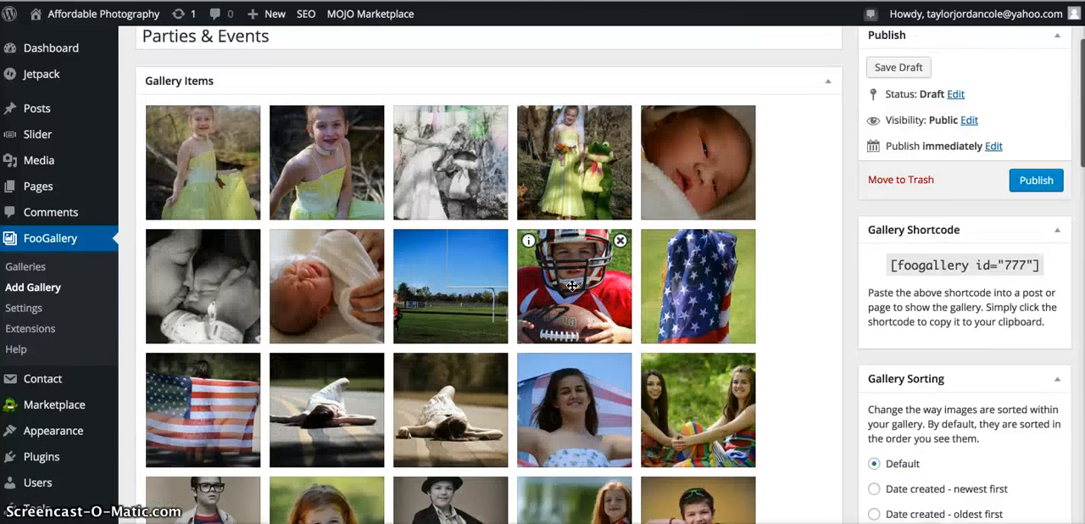
pyautogui.scroll(1, 572, 285)
pyautogui.click(1034, 233)
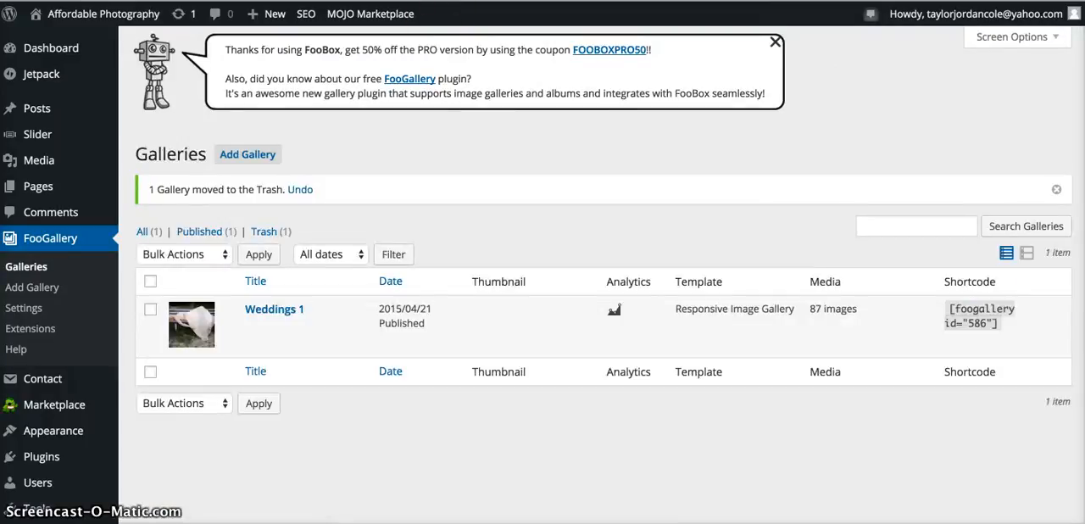
# Visit the live website and examine how the Weddings gallery is laid out on its Gallery page.
pyautogui.moveTo(90, 17)
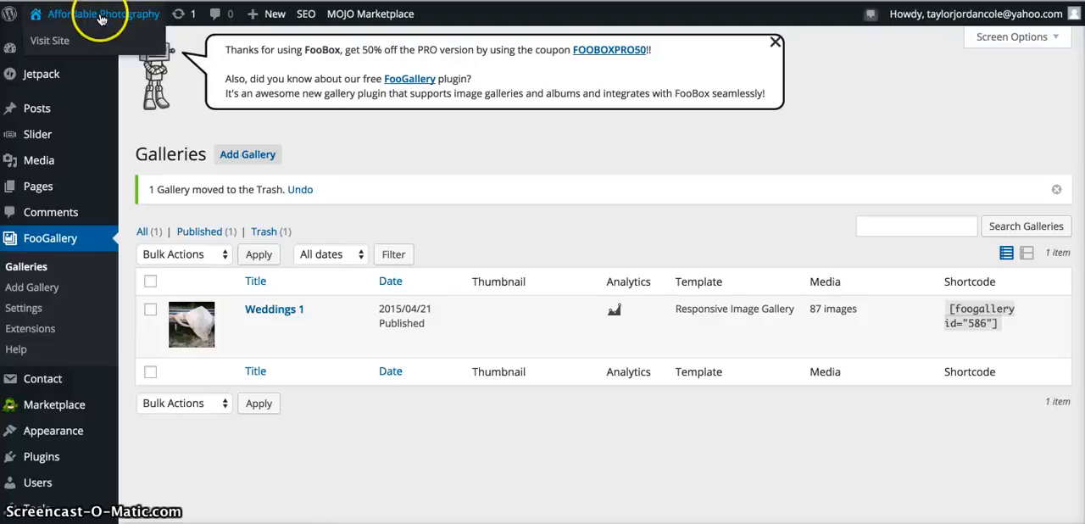
pyautogui.click(51, 41)
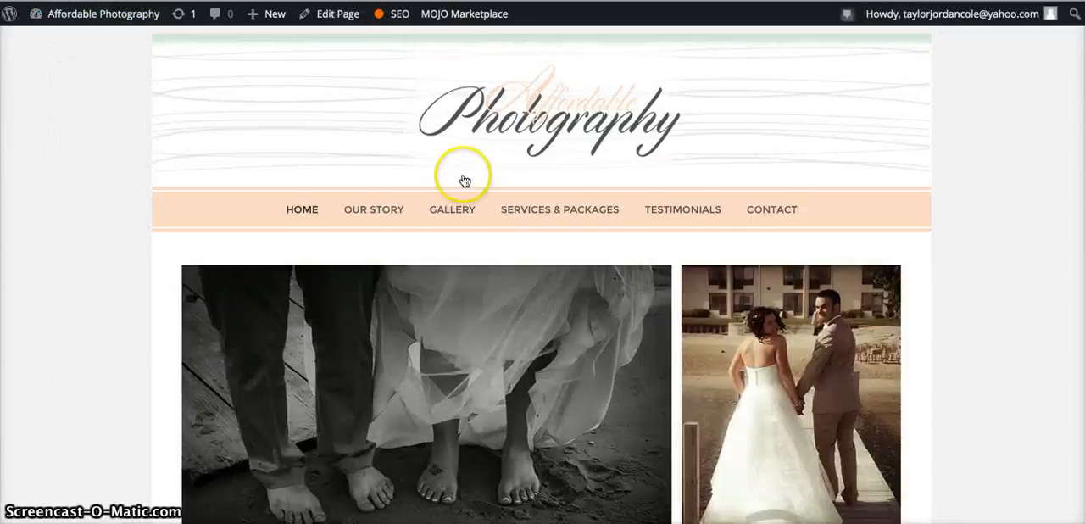
pyautogui.click(452, 209)
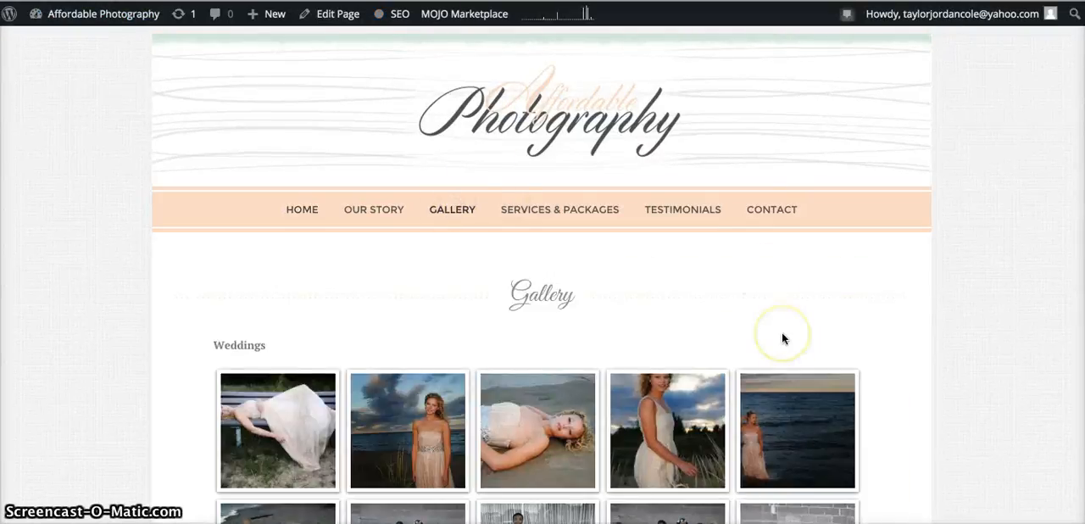
pyautogui.scroll(-20, 782, 336)
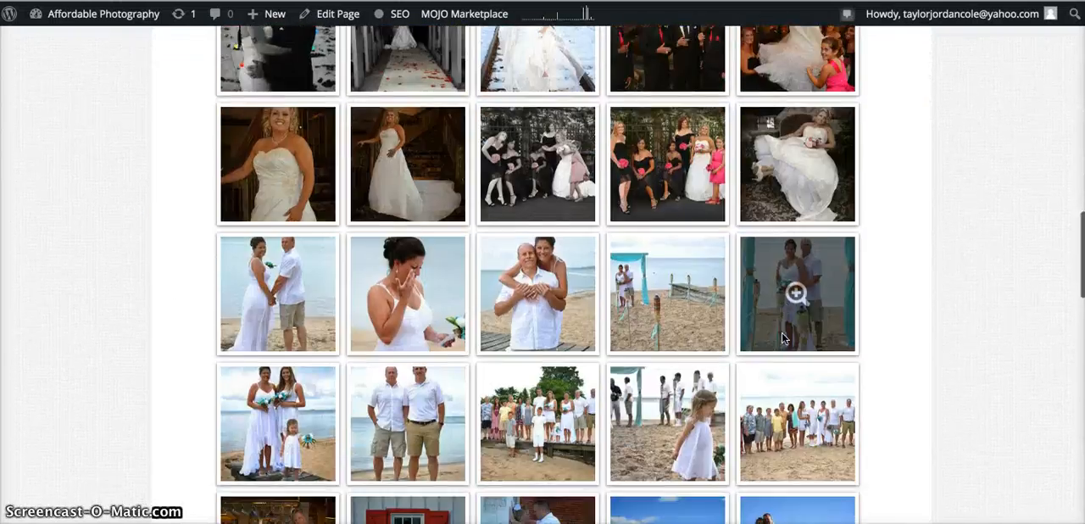
pyautogui.scroll(-10, 782, 337)
pyautogui.scroll(10, 782, 337)
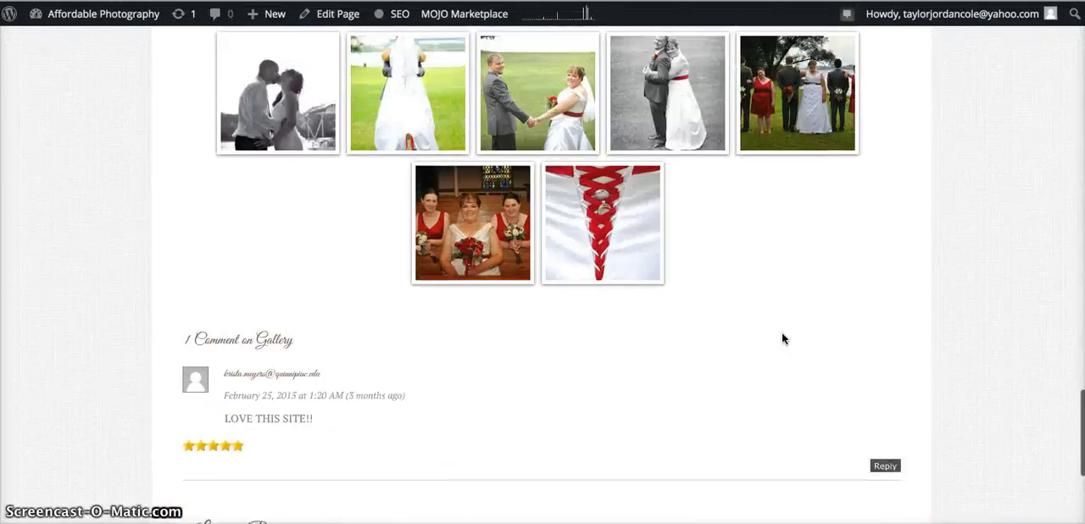
pyautogui.scroll(15, 781, 337)
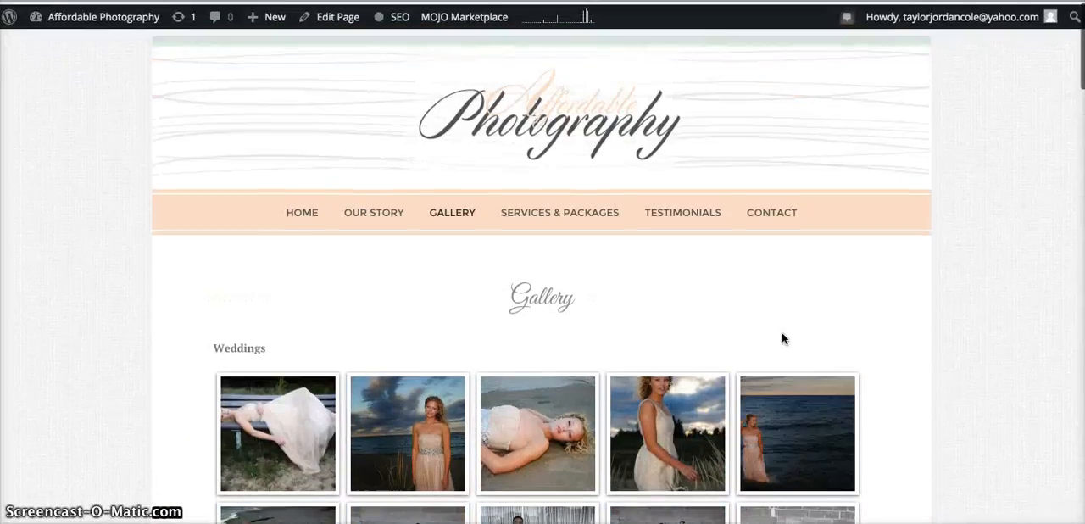
# Copy the shortcode [foogallery id="777"] of the published "Parties & Events" gallery to the clipboard.
pyautogui.scroll(-1, 782, 337)
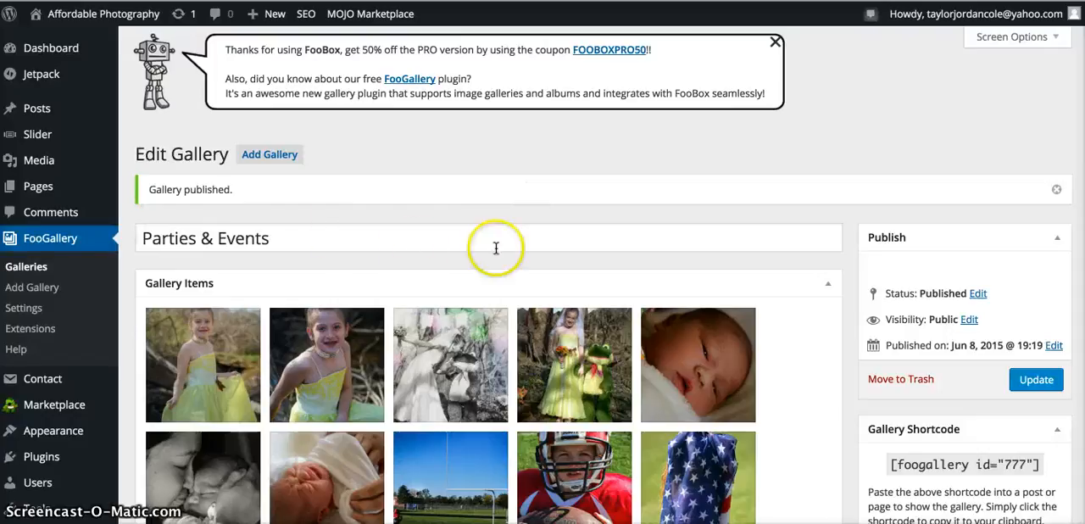
pyautogui.scroll(-1, 545, 266)
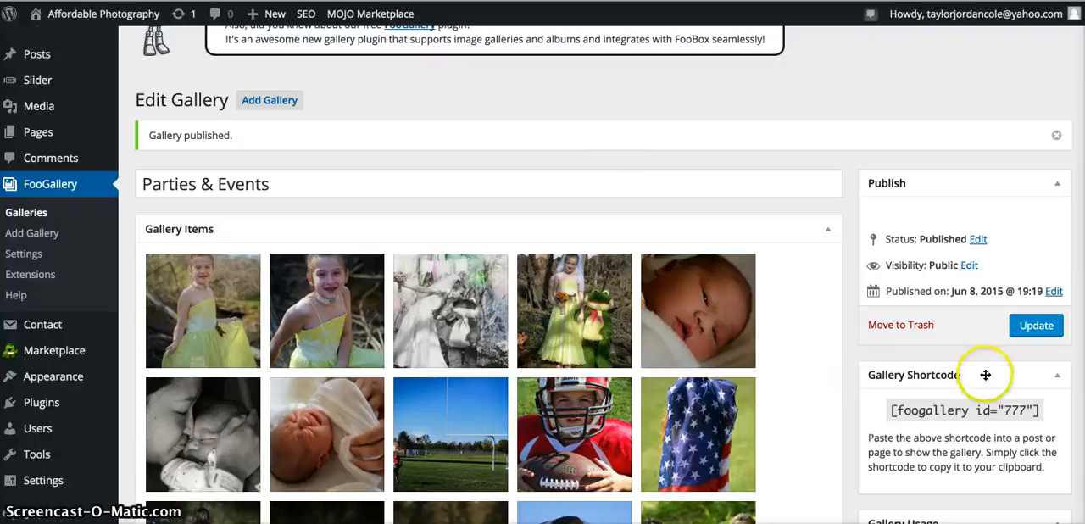
pyautogui.click(955, 411)
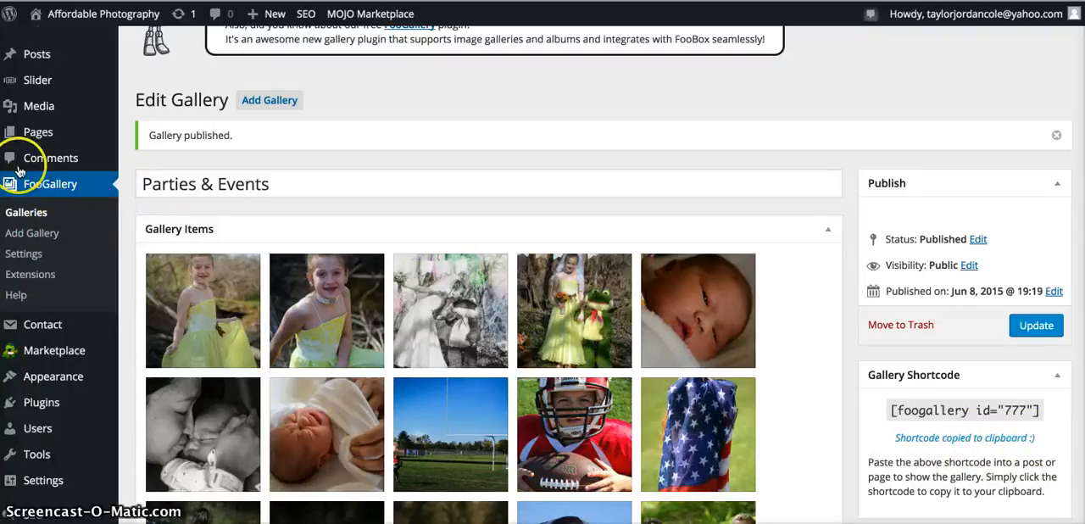
# Go to the site's list of pages and open the Gallery page for editing.
pyautogui.moveTo(40, 135)
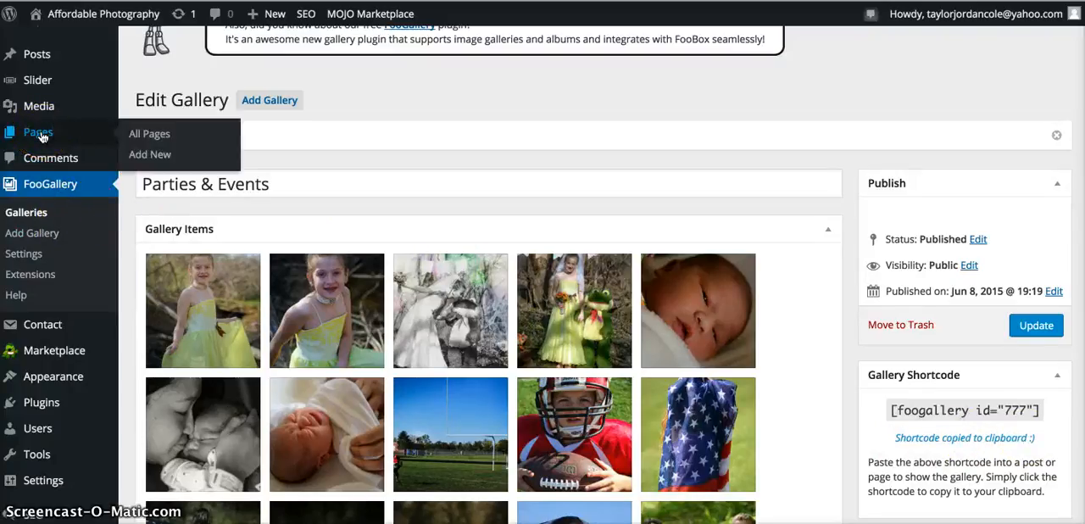
pyautogui.click(41, 136)
pyautogui.scroll(-2, 206, 370)
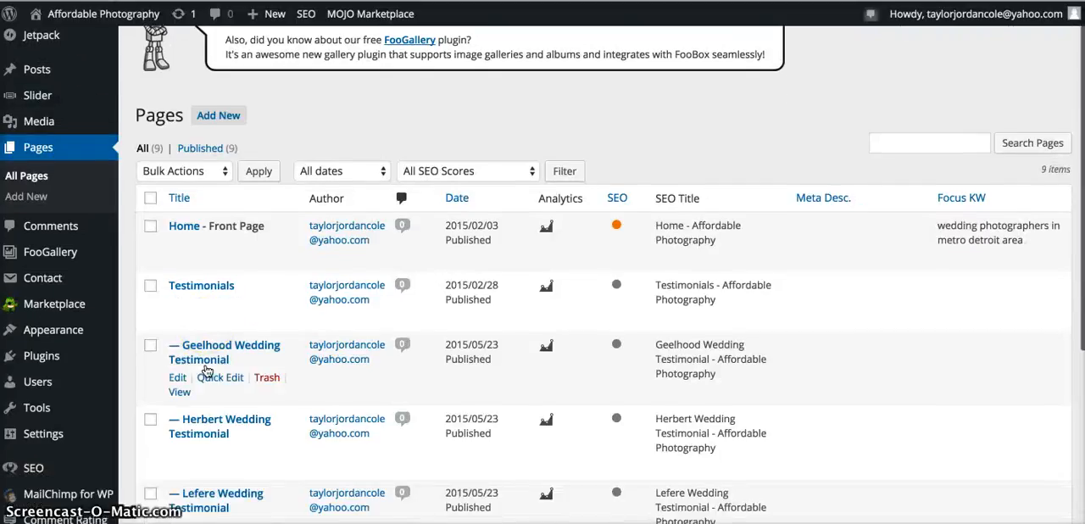
pyautogui.scroll(-8, 206, 339)
pyautogui.click(202, 300)
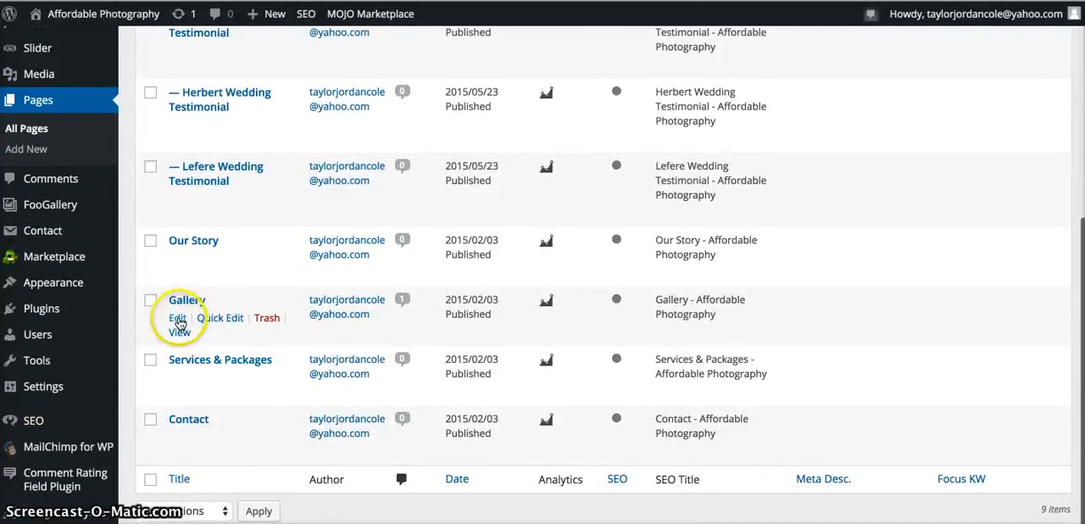
pyautogui.click(178, 319)
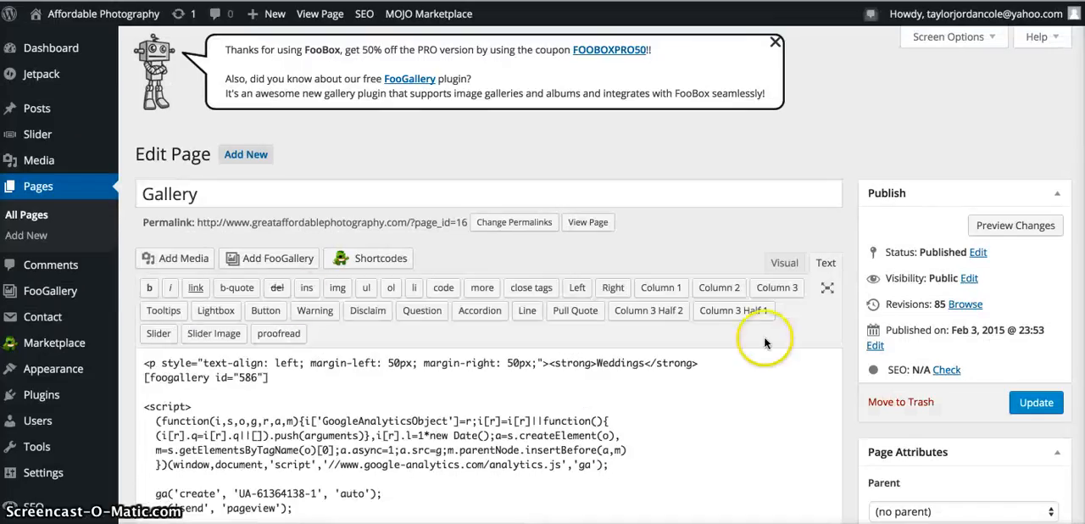
# Compare the Weddings heading on the live Gallery page with its heading line and shortcode in the page's code.
pyautogui.scroll(-3, 717, 431)
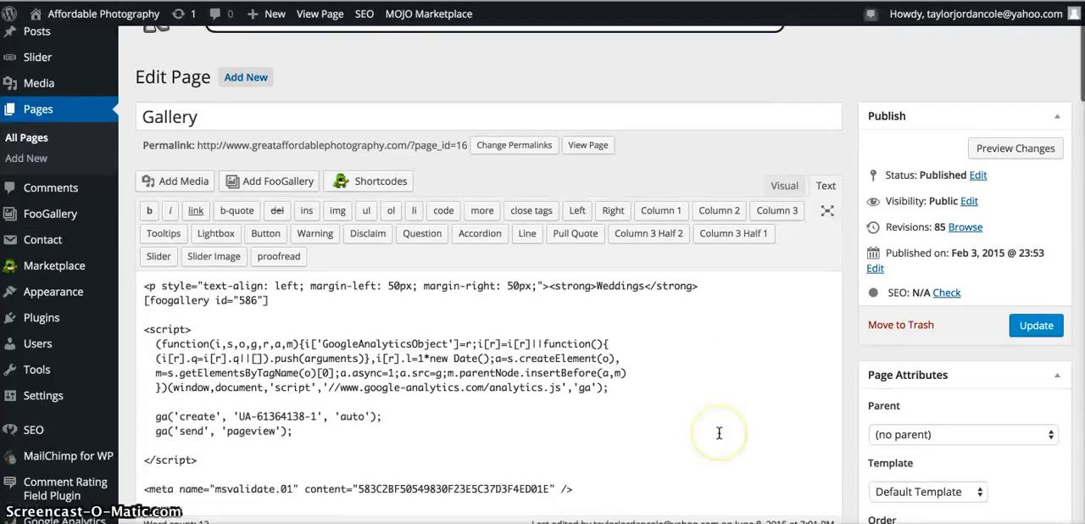
pyautogui.scroll(1, 719, 433)
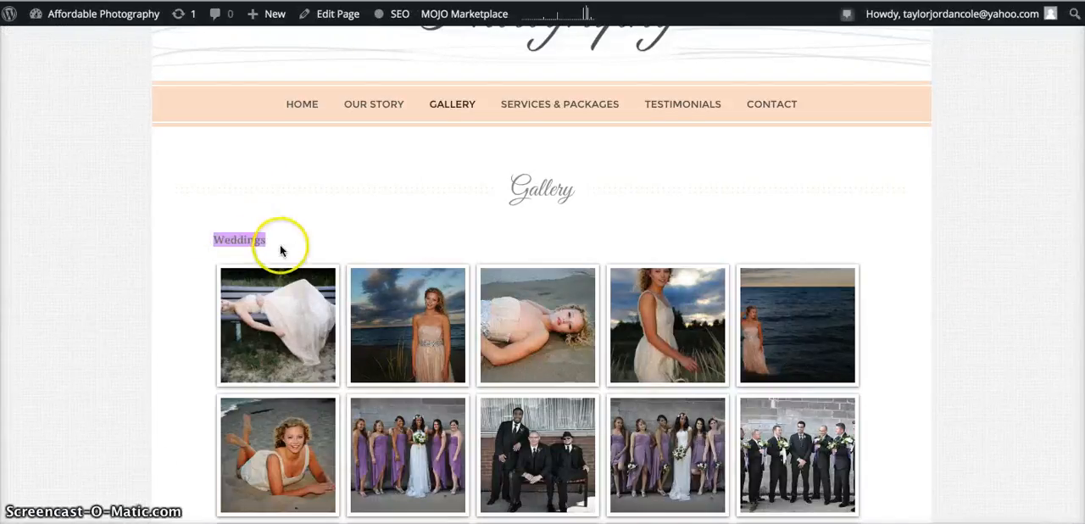
pyautogui.click(314, 244)
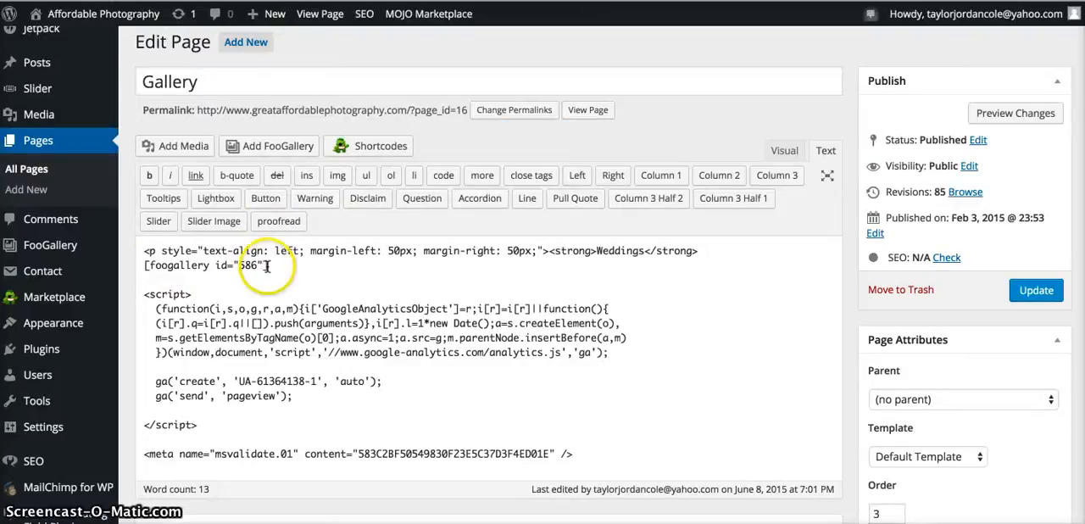
pyautogui.moveTo(269, 265); pyautogui.dragTo(138, 265)
pyautogui.click(318, 259)
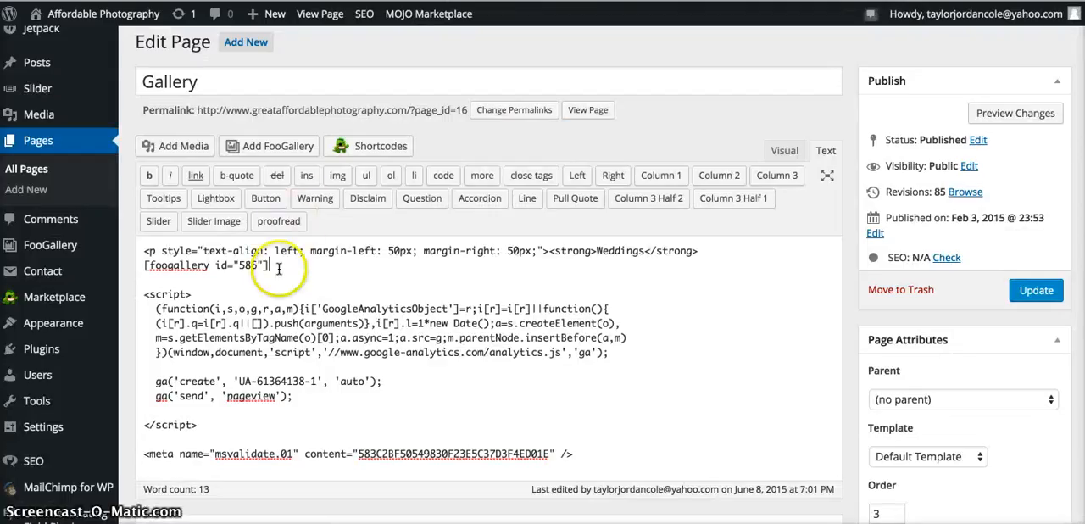
# Add blank lines below the Weddings shortcode and paste [foogallery id="777"] there, above the script.
pyautogui.click(279, 265)
pyautogui.press('Return')
pyautogui.press('Return')
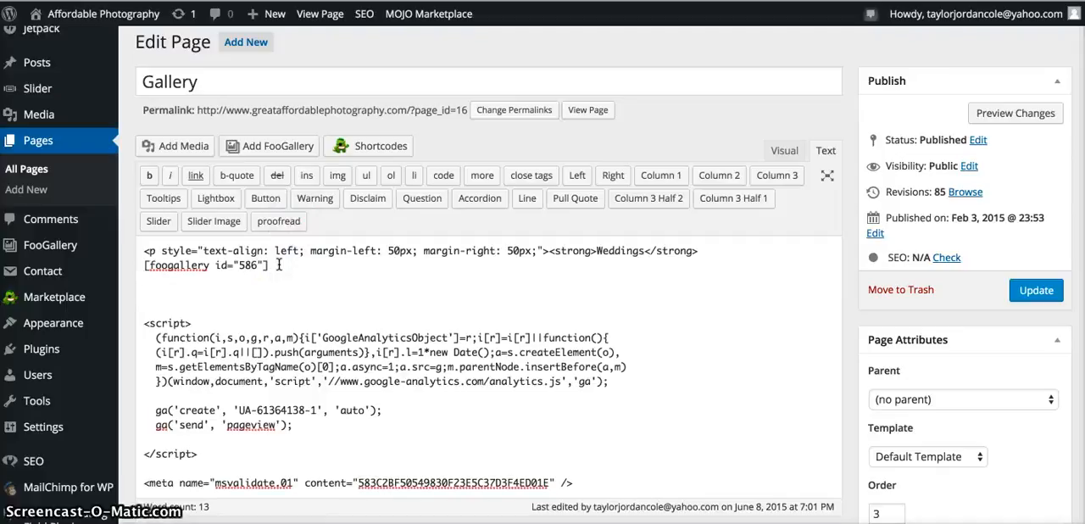
pyautogui.press('Return')
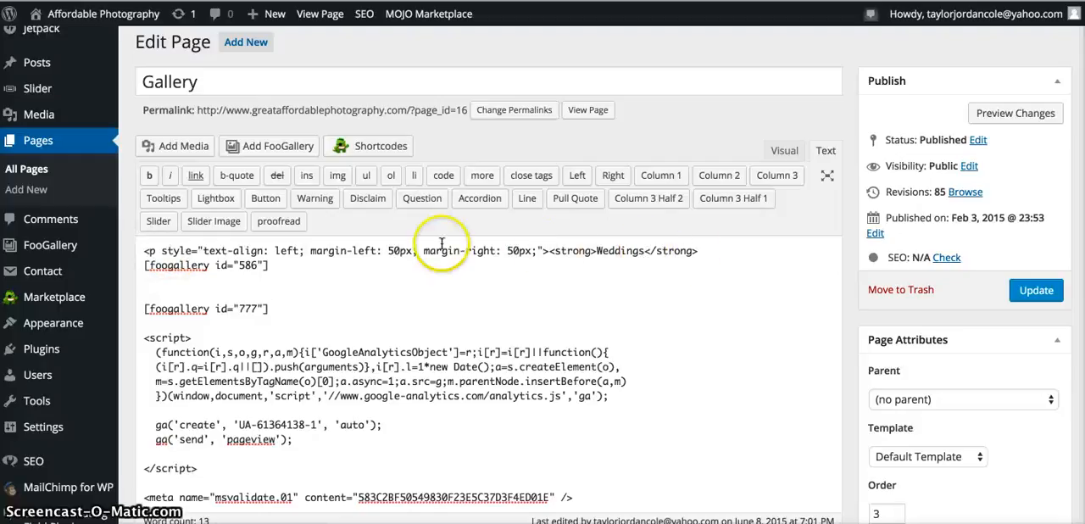
# Copy the formatted Weddings heading line and paste it on its own line directly above the [foogallery id="777"] shortcode.
pyautogui.moveTo(144, 251); pyautogui.dragTo(673, 248)
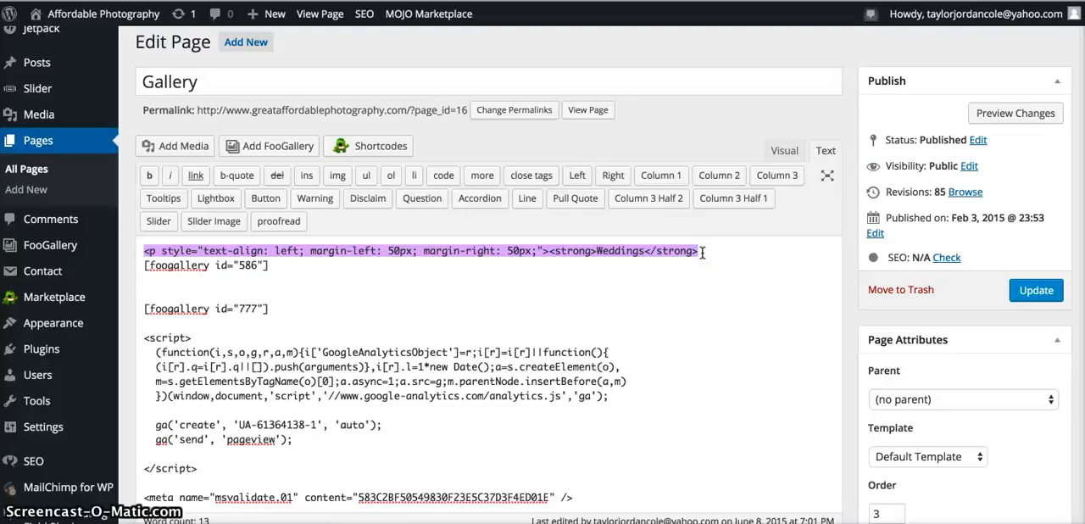
pyautogui.click(139, 294)
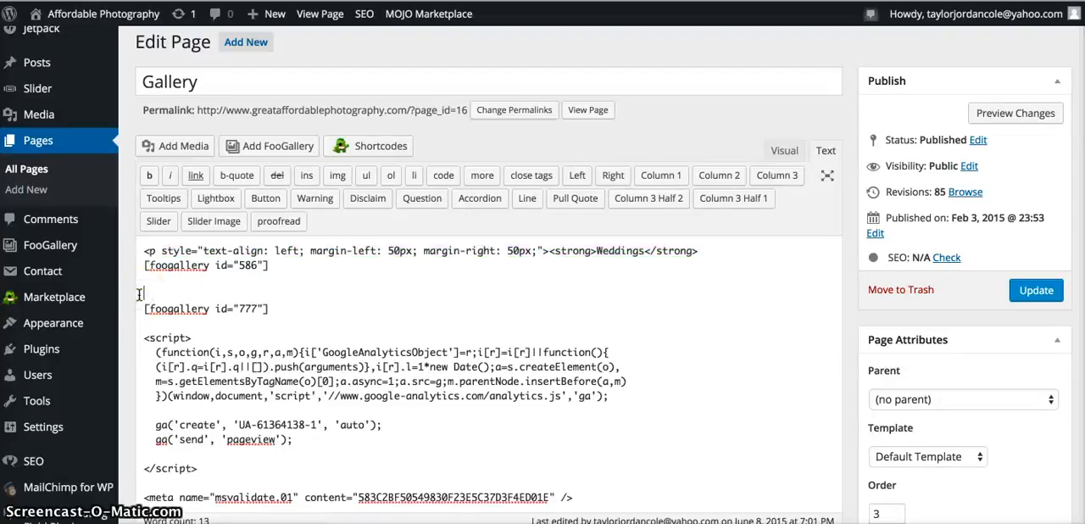
pyautogui.press('Return')
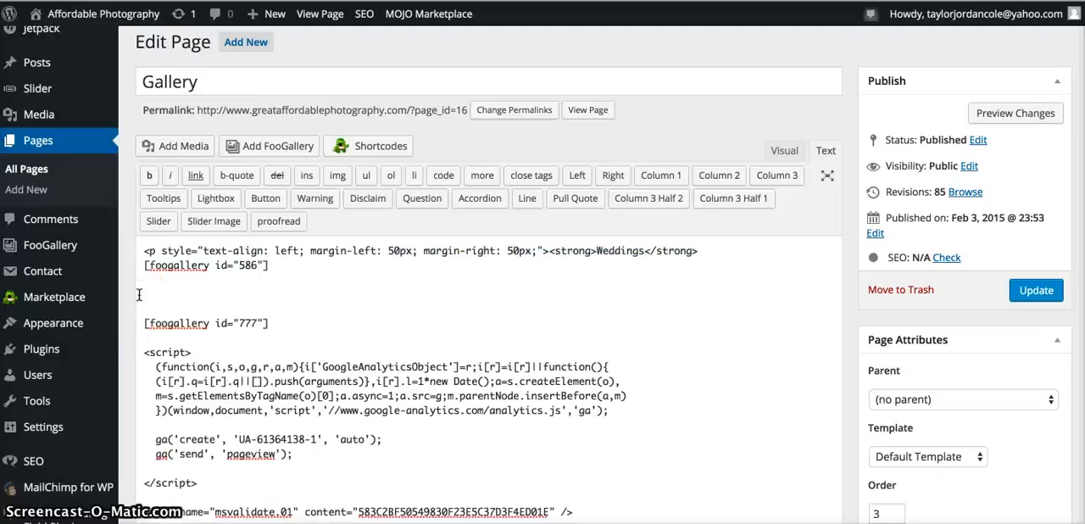
pyautogui.hotkey('ctrl', 'v')
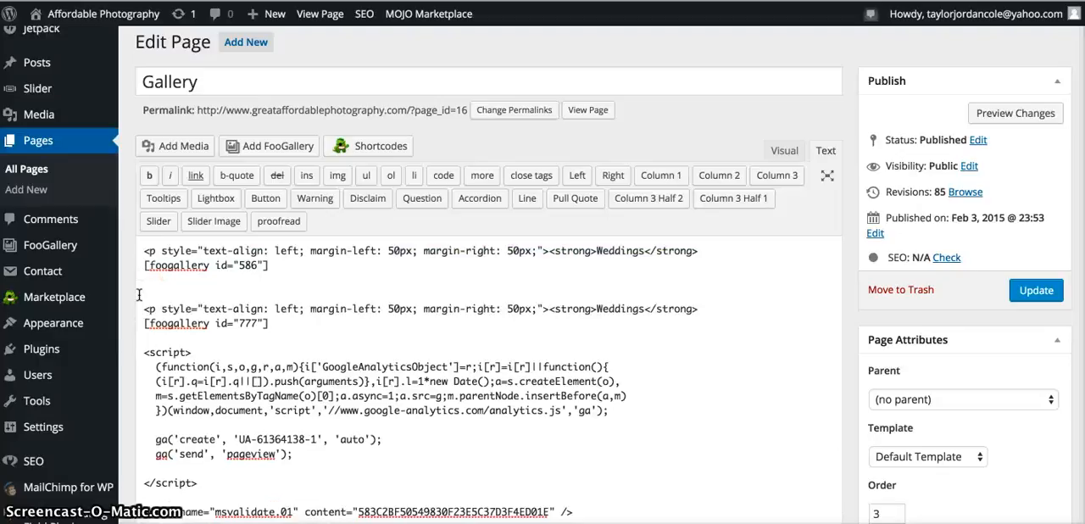
# Change the text of the copied heading to "Parties & Events" and update the Gallery page.
pyautogui.click(644, 309)
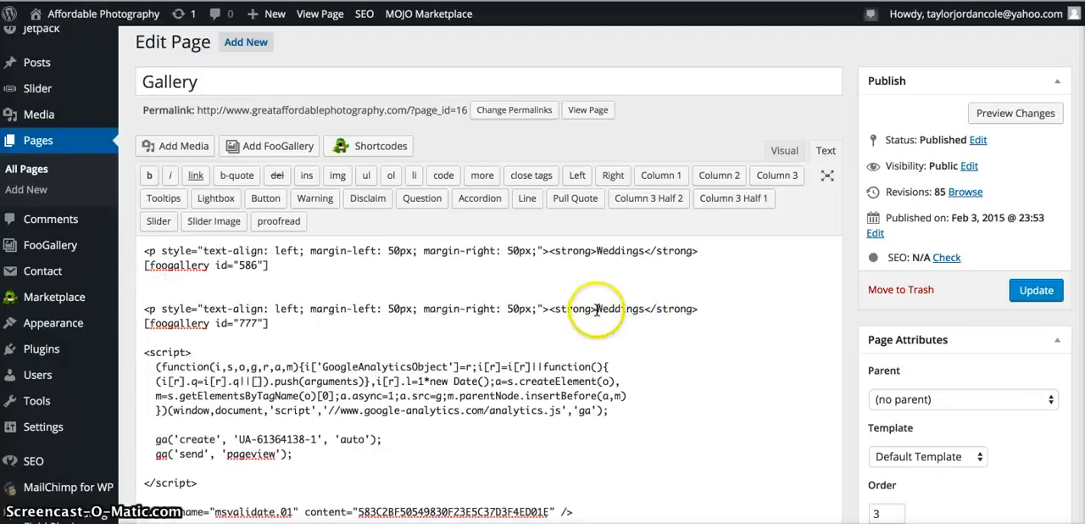
pyautogui.click(631, 308)
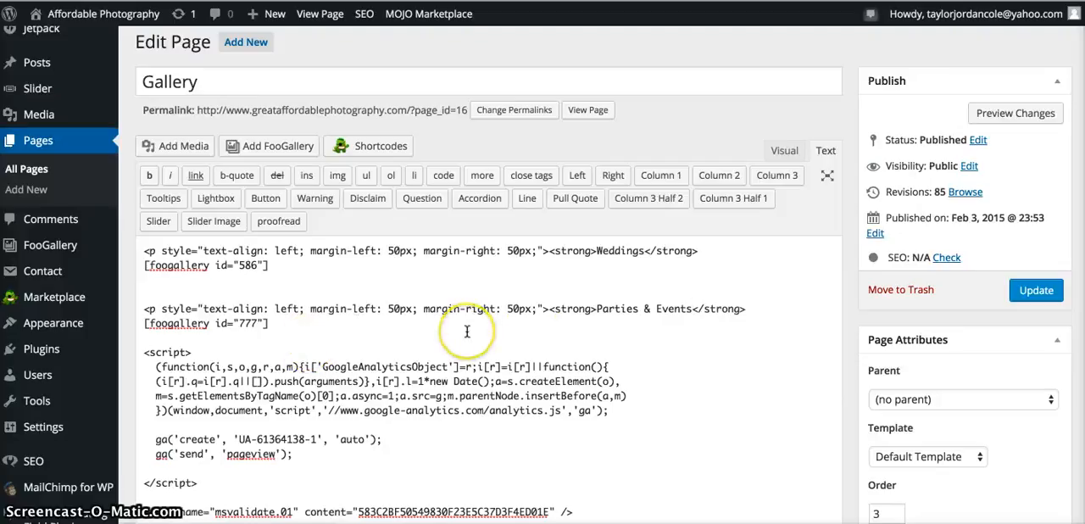
pyautogui.click(1030, 294)
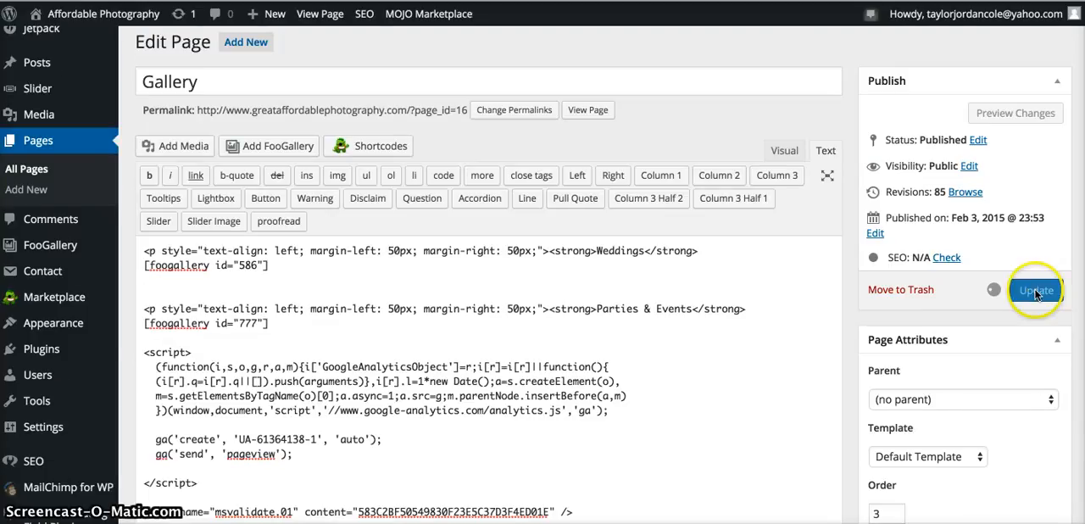
# Review the page's code, examining the analytics script and the new gallery's heading and shortcode above it.
pyautogui.scroll(-3, 589, 441)
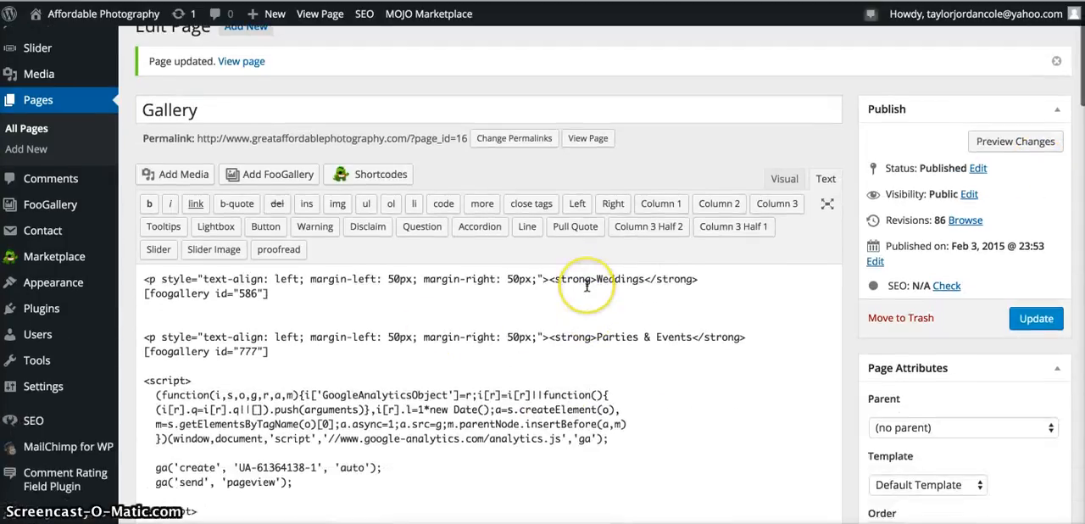
pyautogui.moveTo(143, 380); pyautogui.dragTo(206, 510)
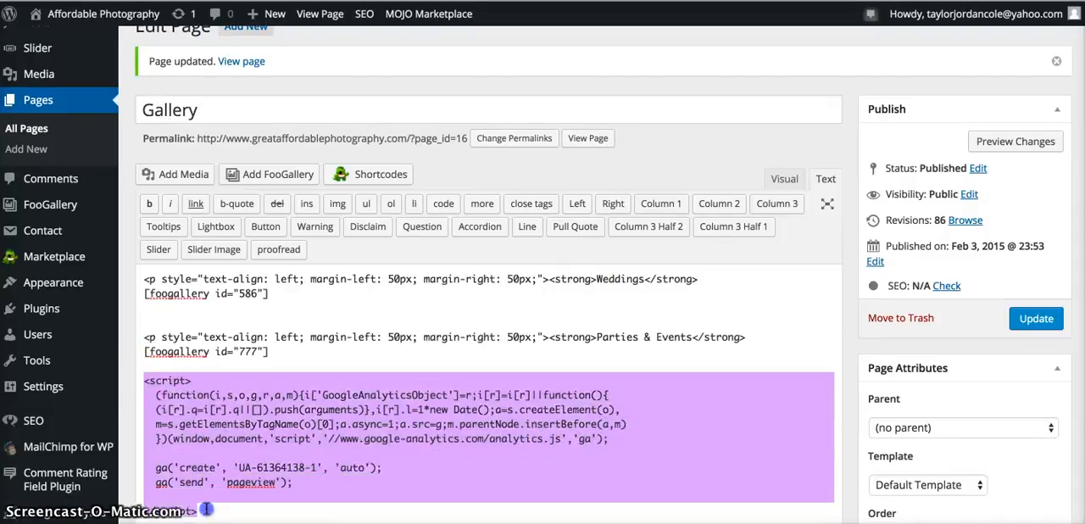
pyautogui.click(340, 434)
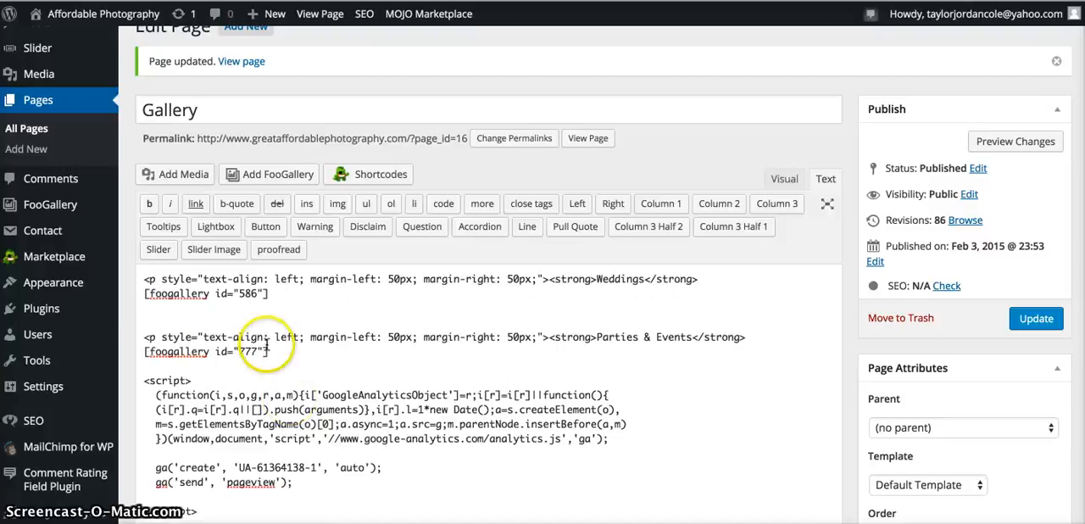
pyautogui.moveTo(269, 350); pyautogui.dragTo(136, 332)
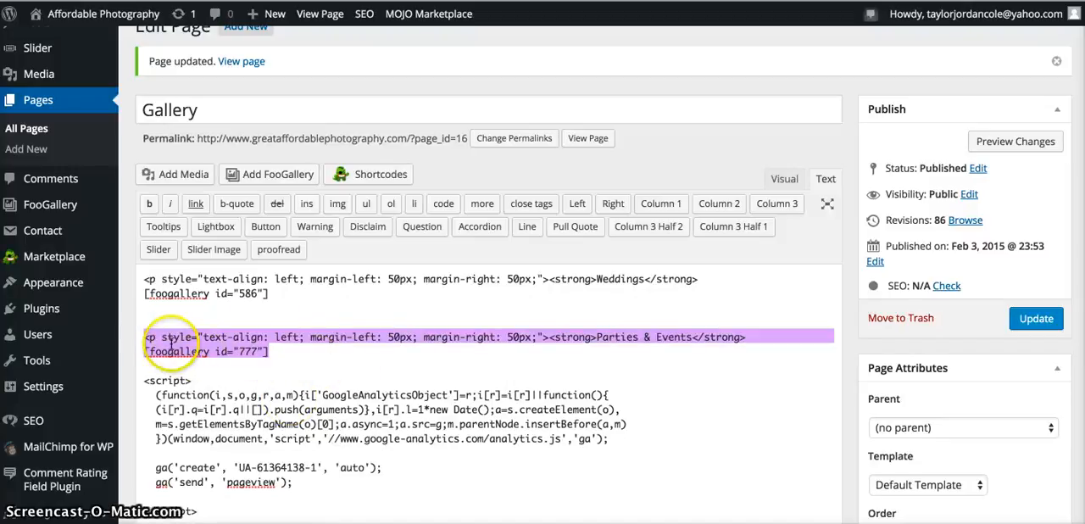
pyautogui.click(322, 358)
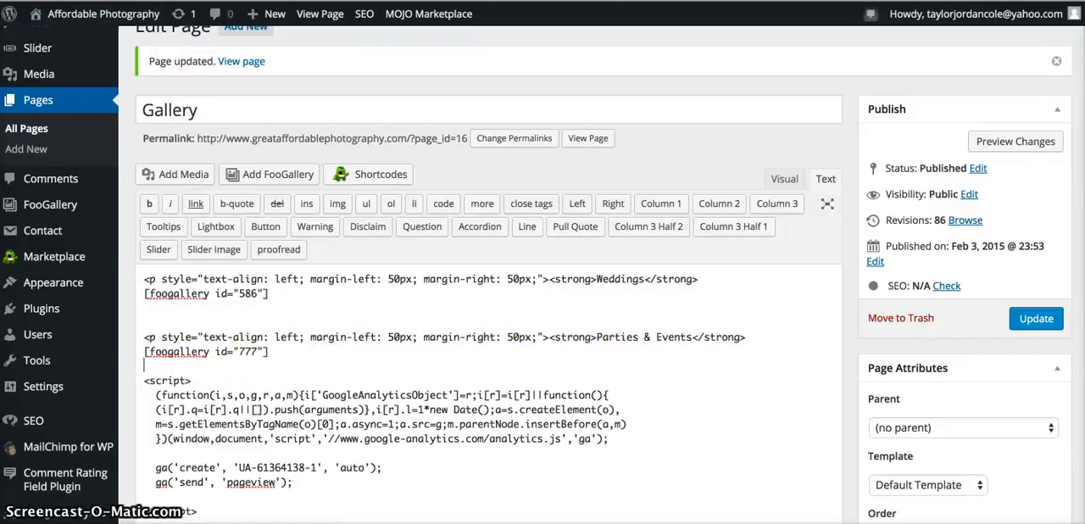
# View the live Gallery page and check how the Parties & Events section appears below the Weddings photos.
pyautogui.click(319, 18)
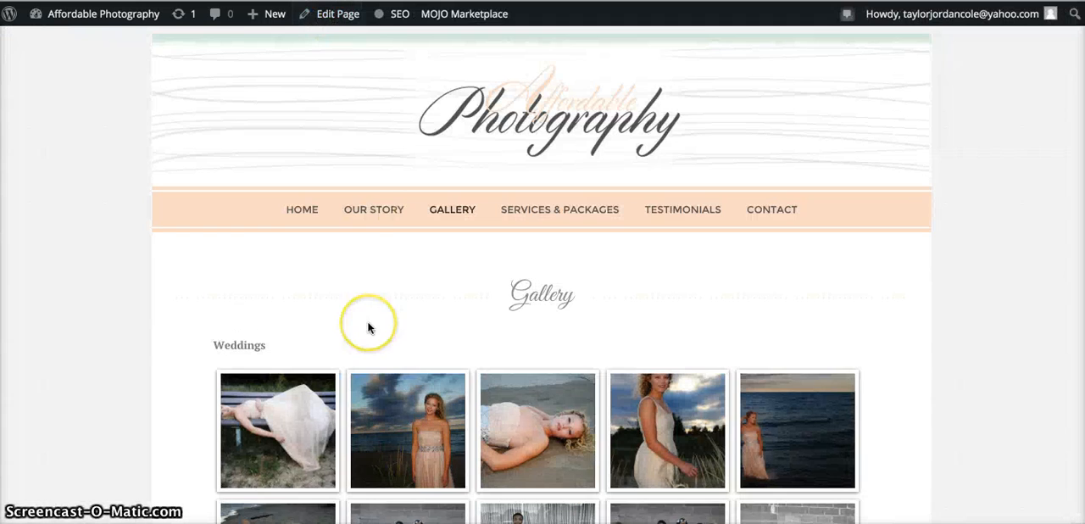
pyautogui.scroll(-3, 368, 325)
pyautogui.scroll(-12, 368, 327)
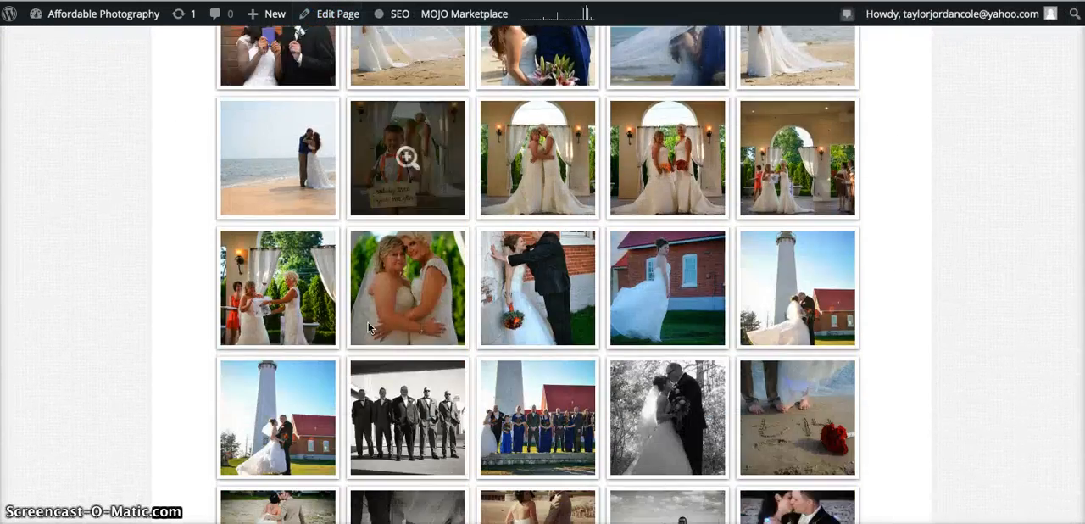
pyautogui.scroll(-15, 368, 327)
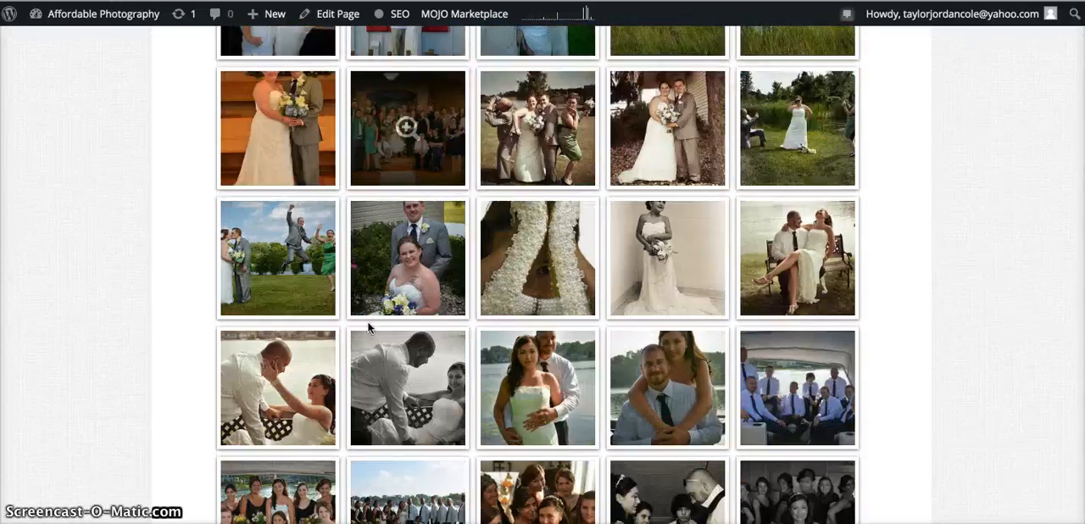
pyautogui.scroll(-1, 368, 327)
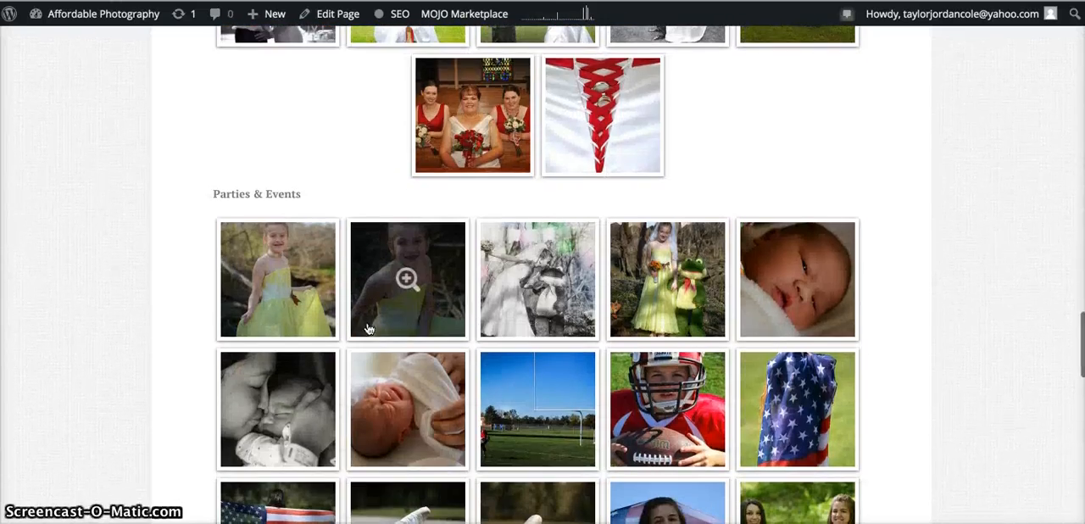
pyautogui.scroll(-10, 368, 327)
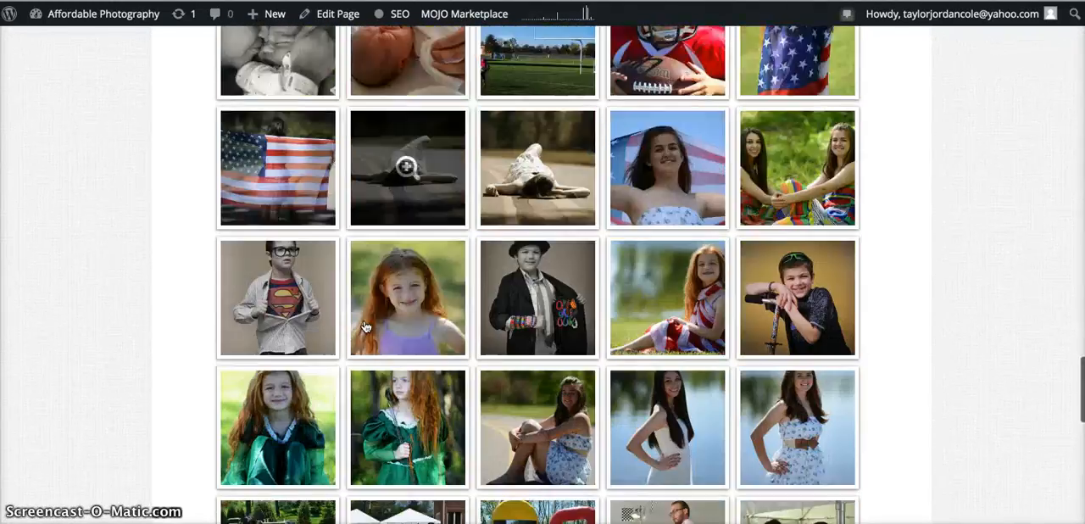
pyautogui.scroll(-20, 366, 327)
pyautogui.scroll(4, 366, 327)
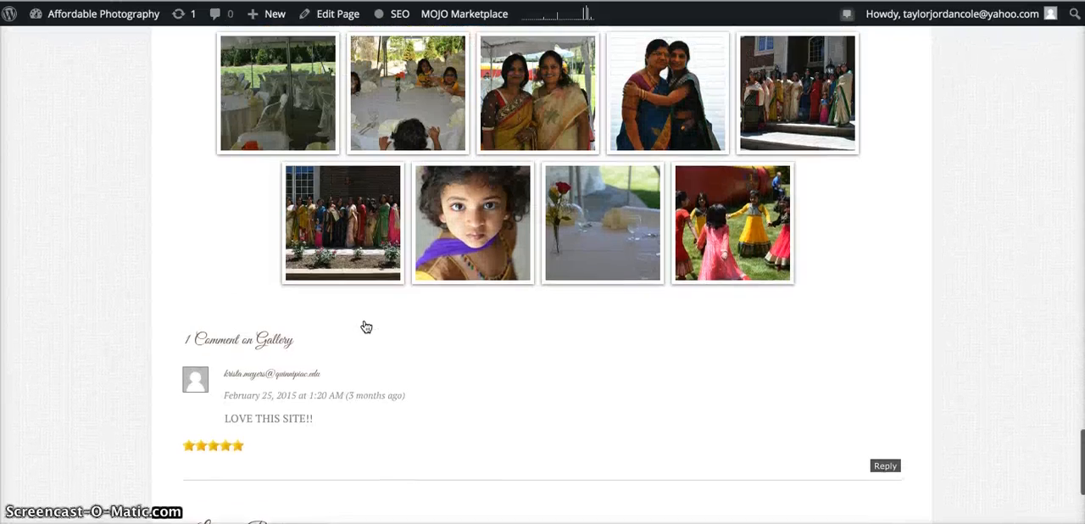
pyautogui.scroll(20, 367, 327)
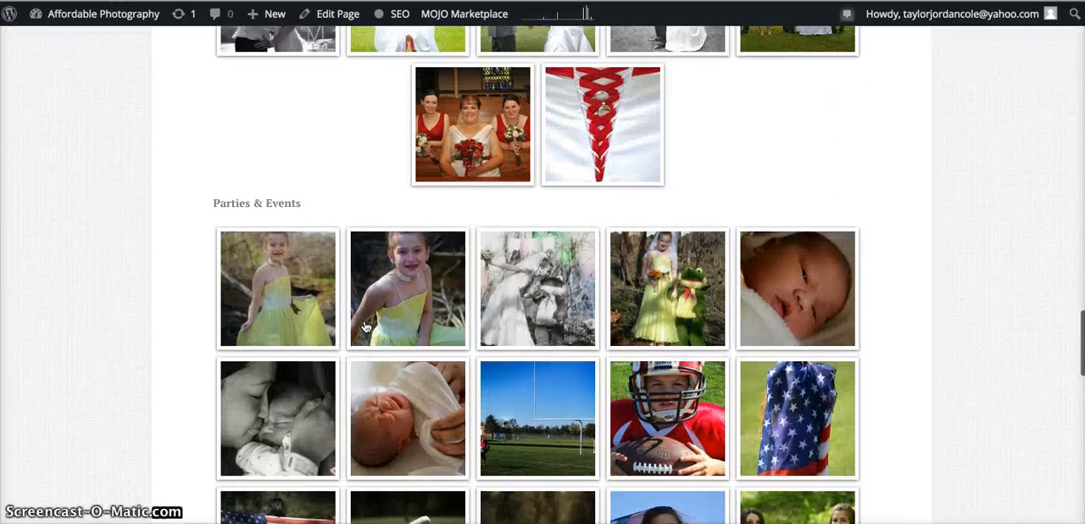
# Enlarge the first Parties & Events photo and browse forward through the following photos to check the viewer.
pyautogui.click(271, 290)
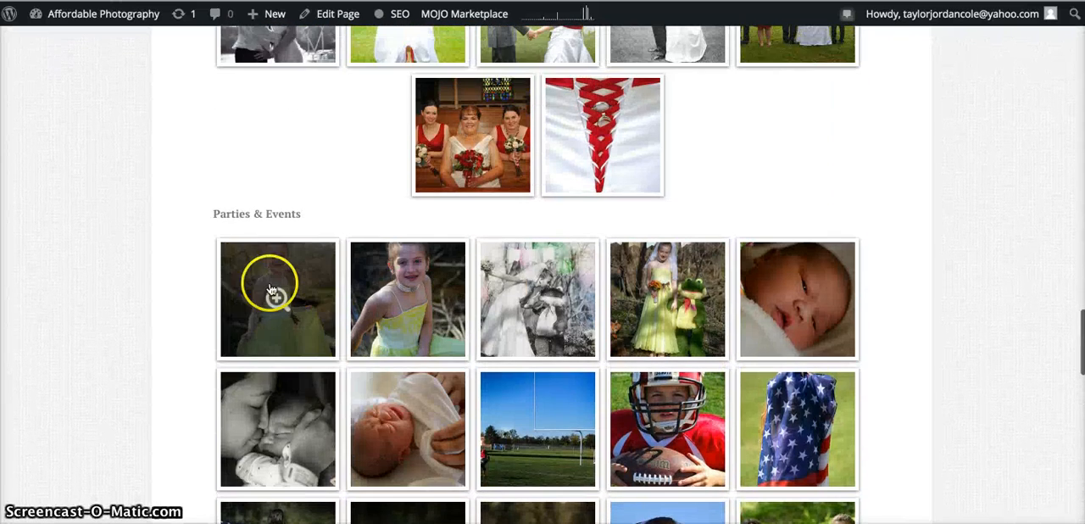
pyautogui.click(272, 290)
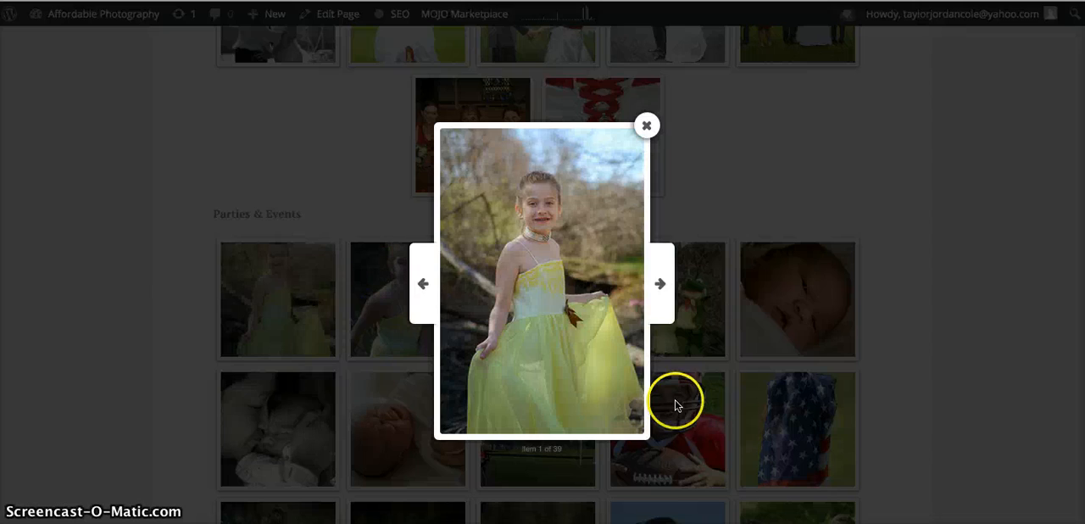
pyautogui.click(658, 286)
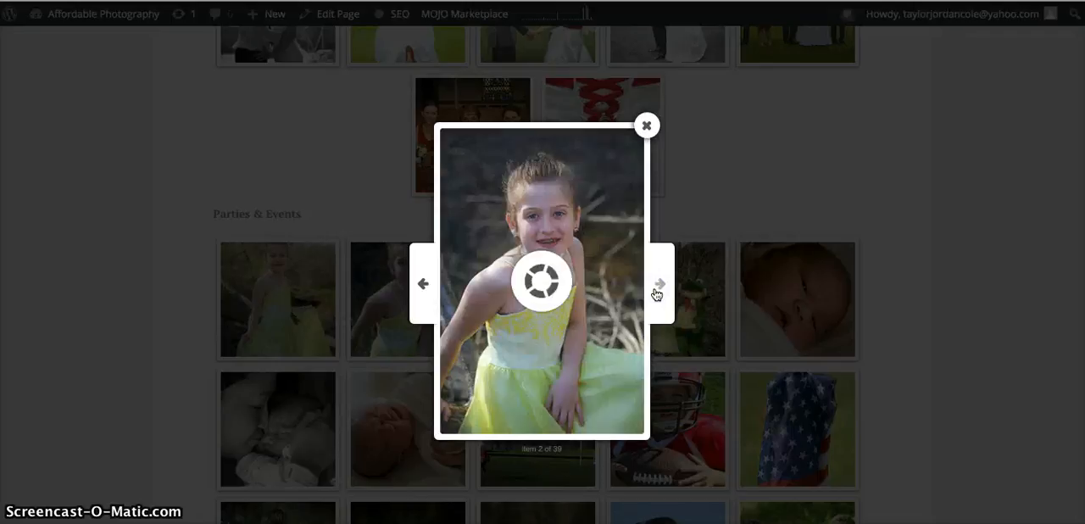
pyautogui.click(657, 292)
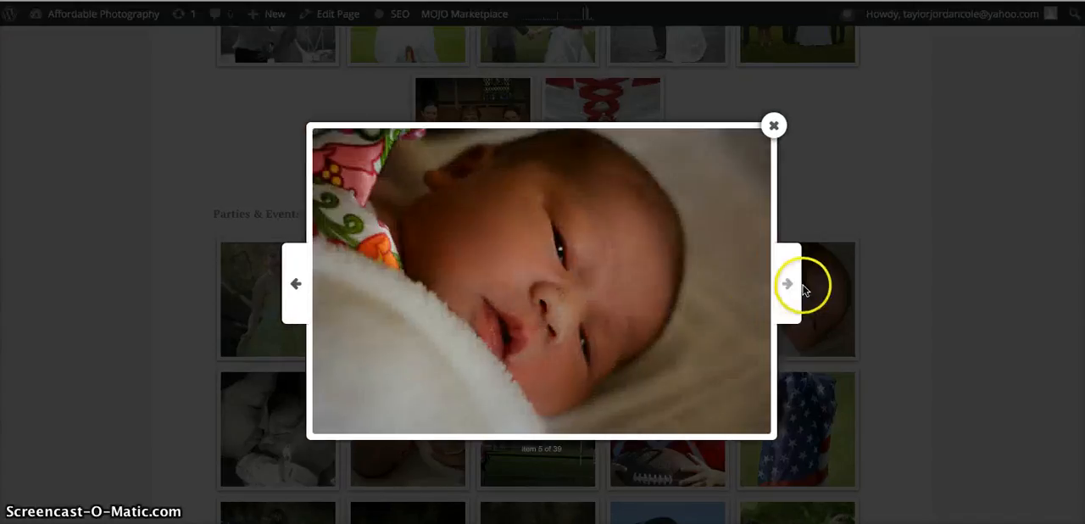
# Browse onward through the enlarged Parties & Events photos to the tenth item, the American flag photo, and close the viewer.
pyautogui.click(787, 288)
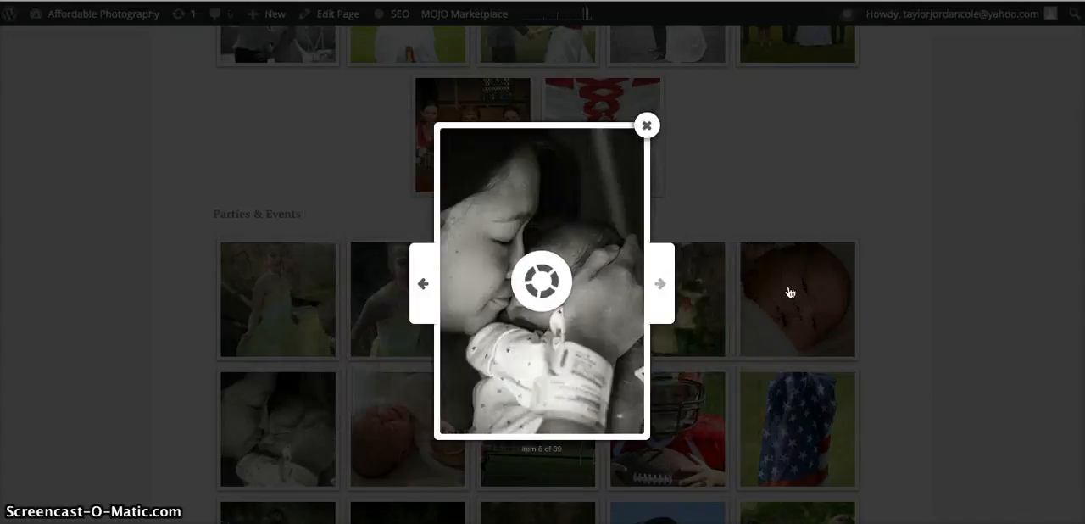
pyautogui.click(671, 286)
pyautogui.click(661, 285)
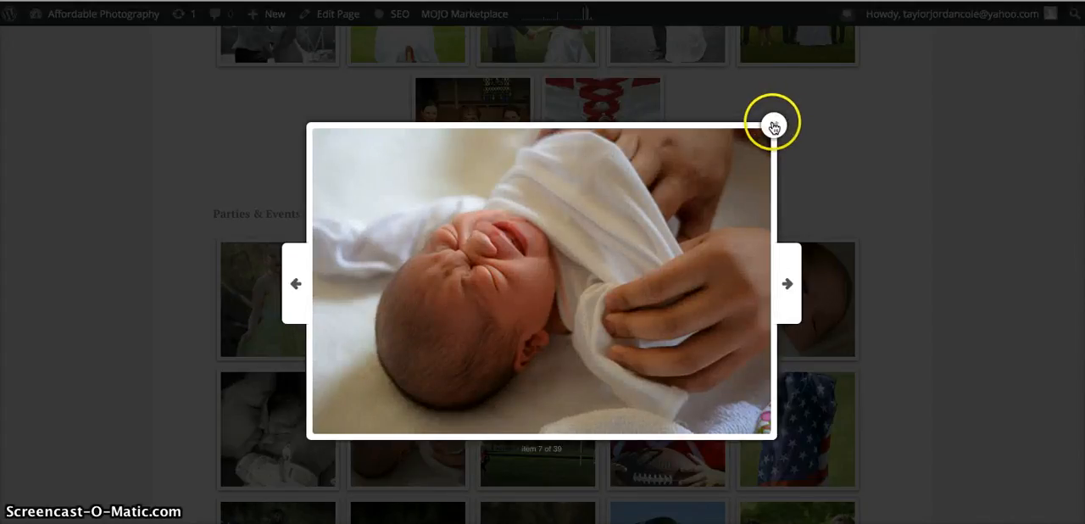
pyautogui.click(780, 290)
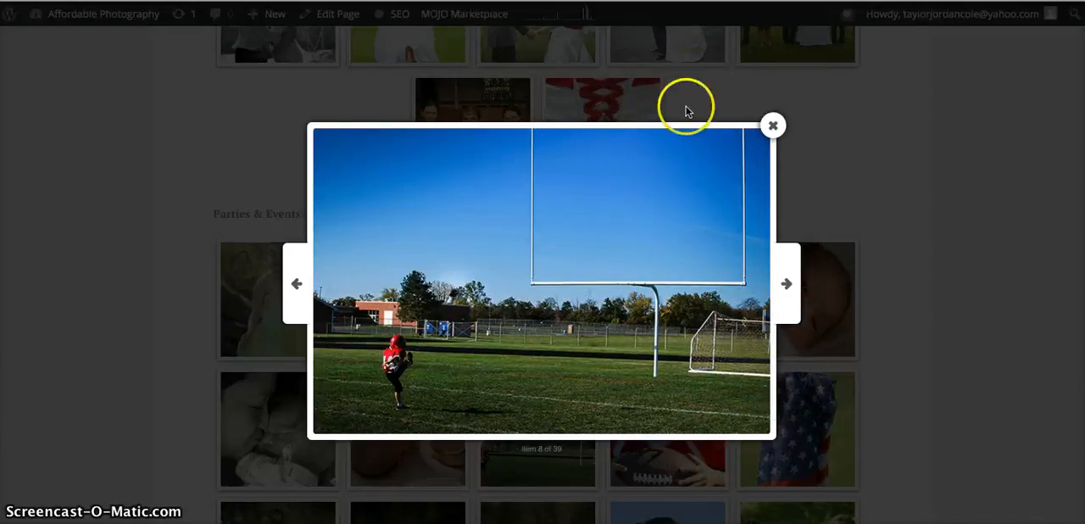
pyautogui.click(788, 298)
pyautogui.click(665, 291)
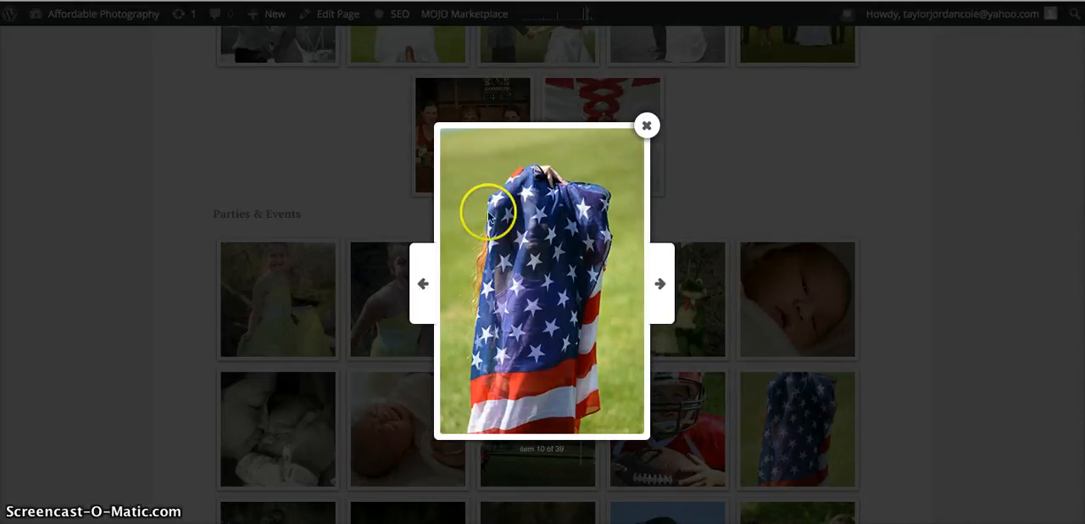
pyautogui.click(648, 125)
pyautogui.scroll(5, 150, 213)
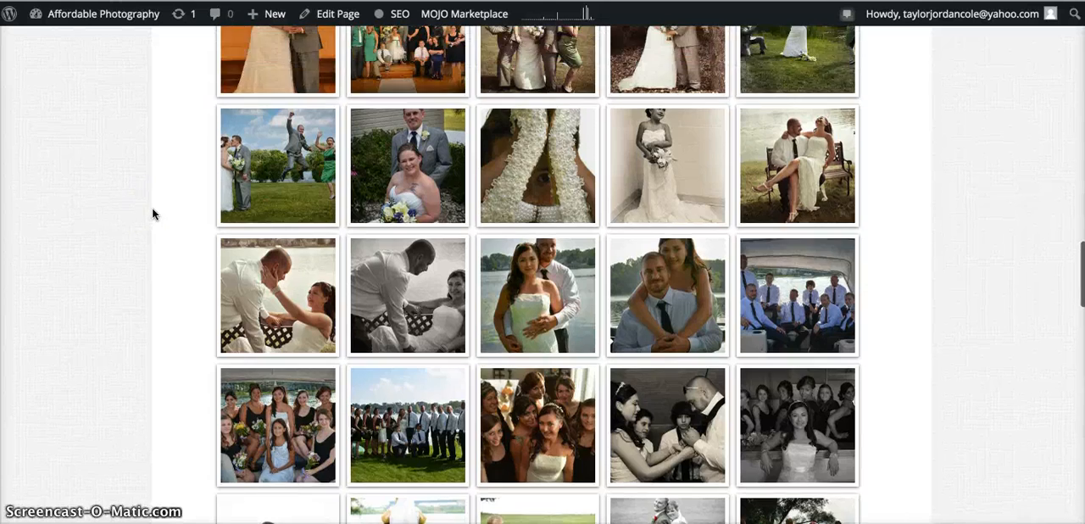
pyautogui.scroll(5, 152, 213)
pyautogui.scroll(-5, 153, 213)
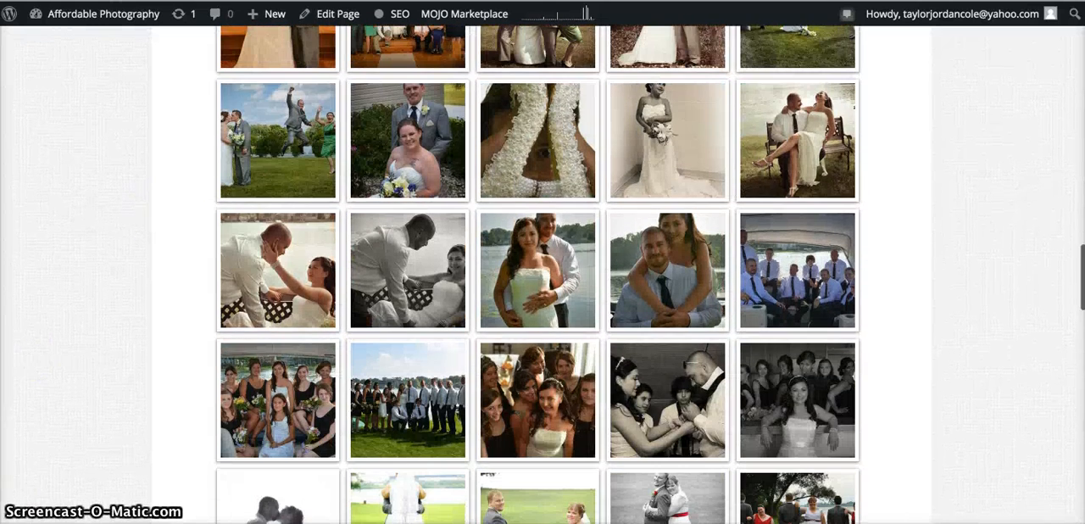